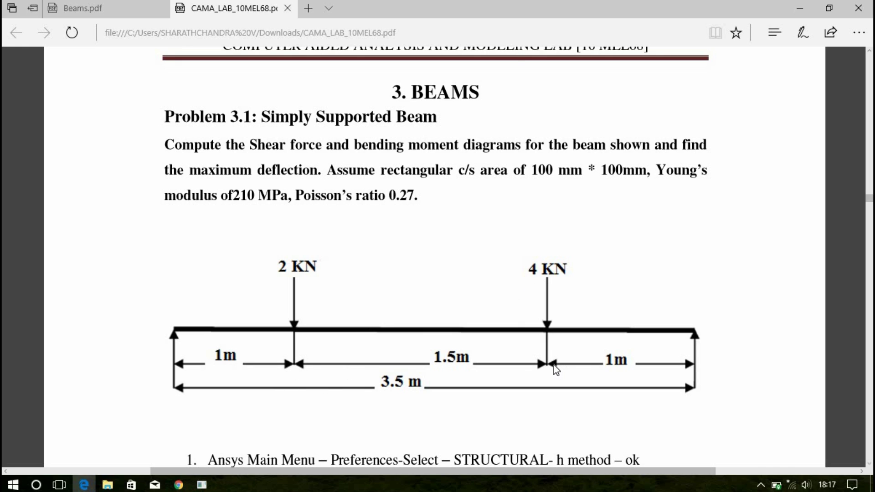
Read Problem 3.1 in CAMA_LAB_10MEL68.pdf, then switch to the Beams.pdf hand calculation
scroll(450, 371, down, 1)
scroll(450, 371, up, 2)
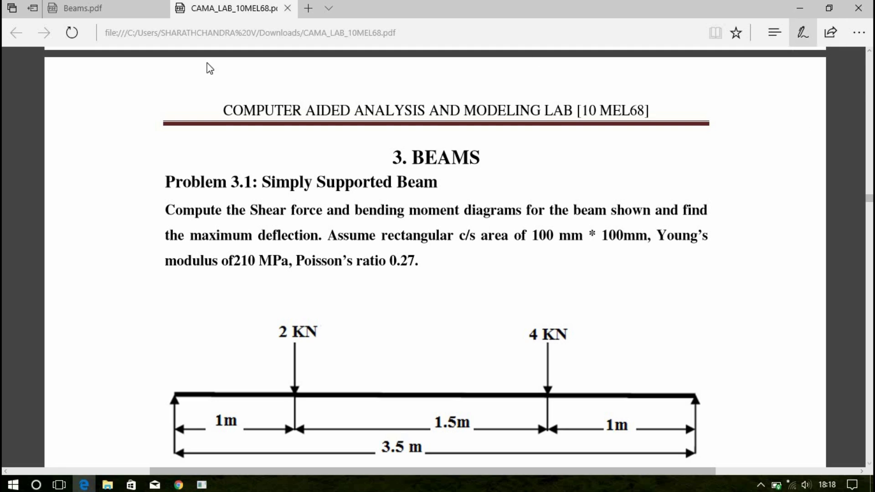
click(121, 10)
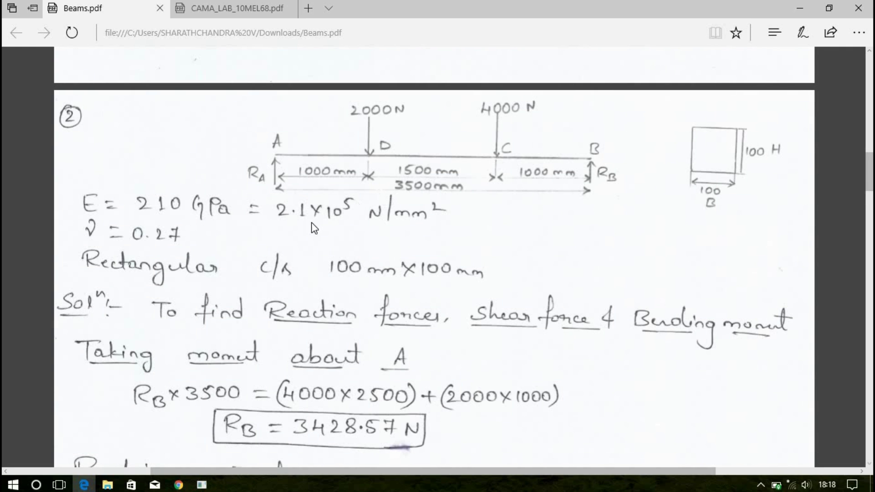
Read through the Beams.pdf reactions, shear forces and bending moments, then minimize Edge
scroll(319, 220, down, 3)
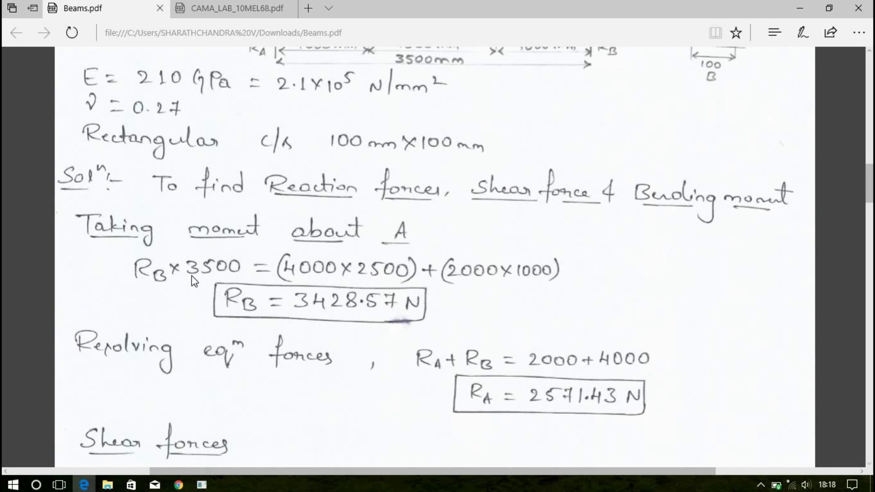
scroll(585, 93, up, 1)
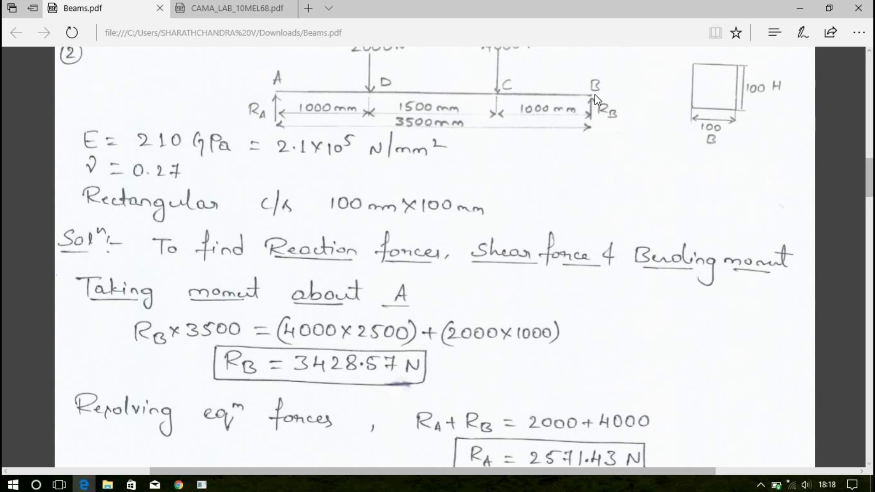
scroll(551, 168, down, 1)
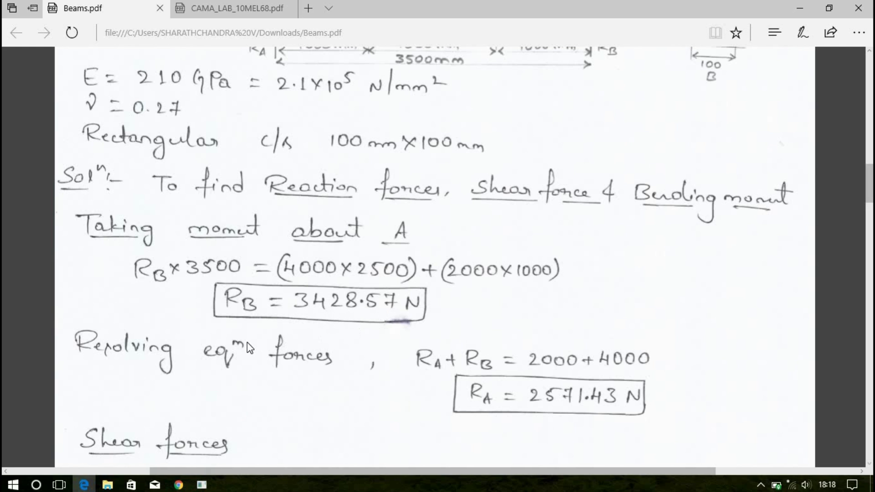
scroll(474, 350, down, 1)
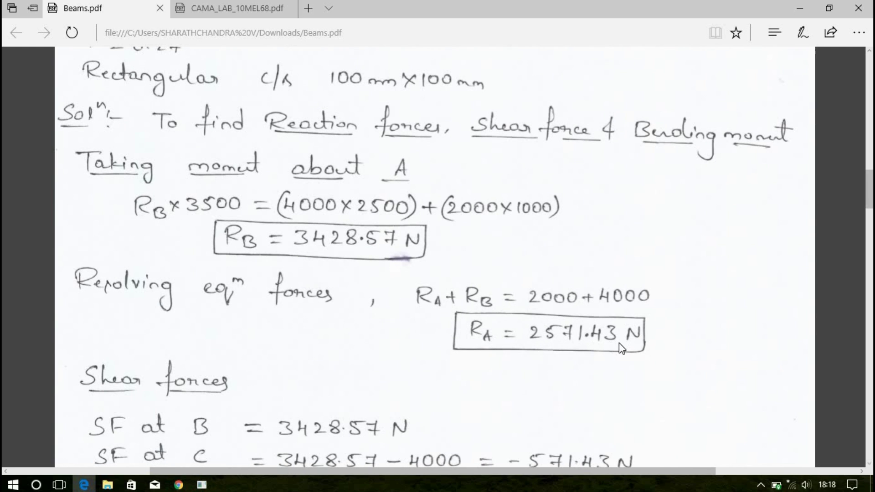
scroll(624, 345, down, 1)
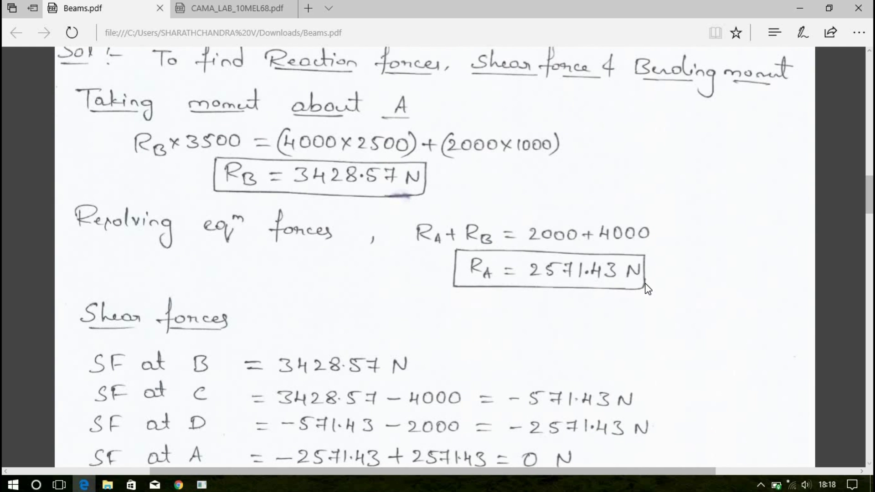
scroll(647, 288, down, 2)
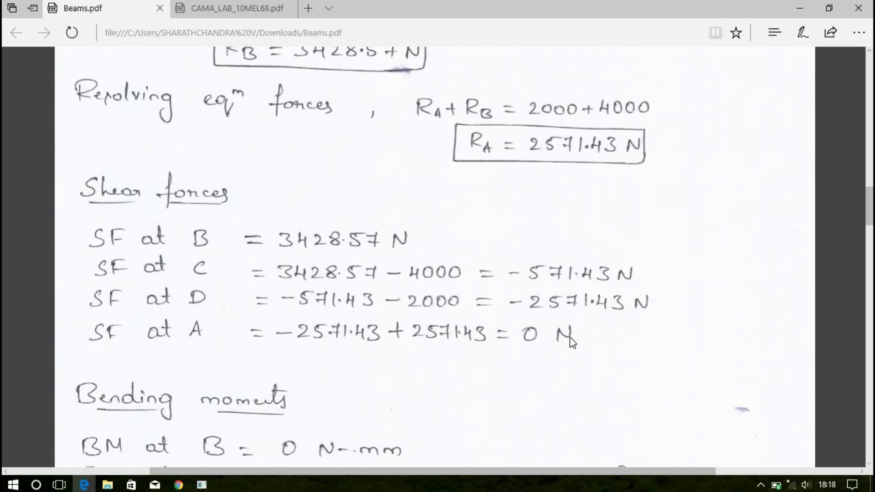
scroll(553, 348, down, 1)
scroll(553, 348, down, 6)
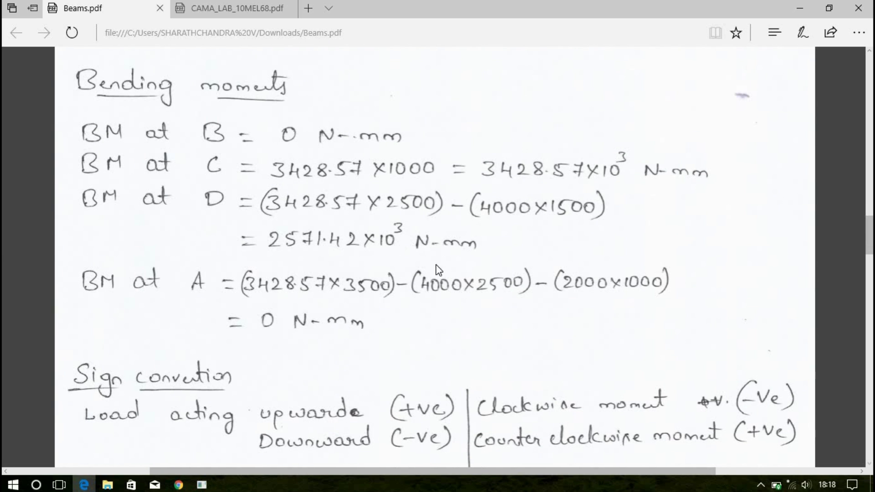
scroll(299, 335, down, 1)
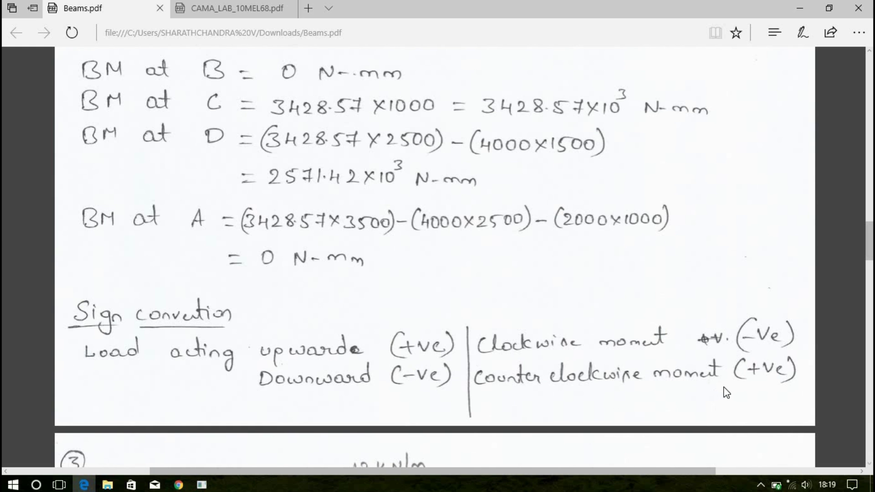
scroll(645, 298, up, 15)
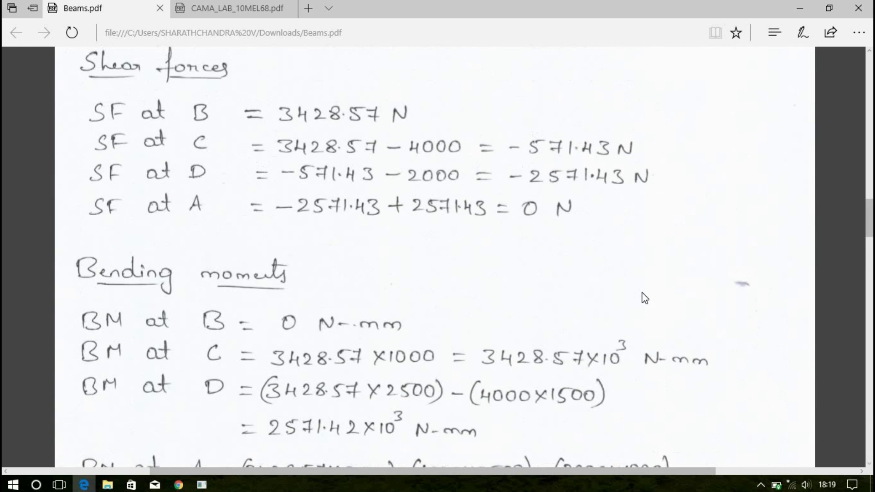
scroll(645, 298, up, 3)
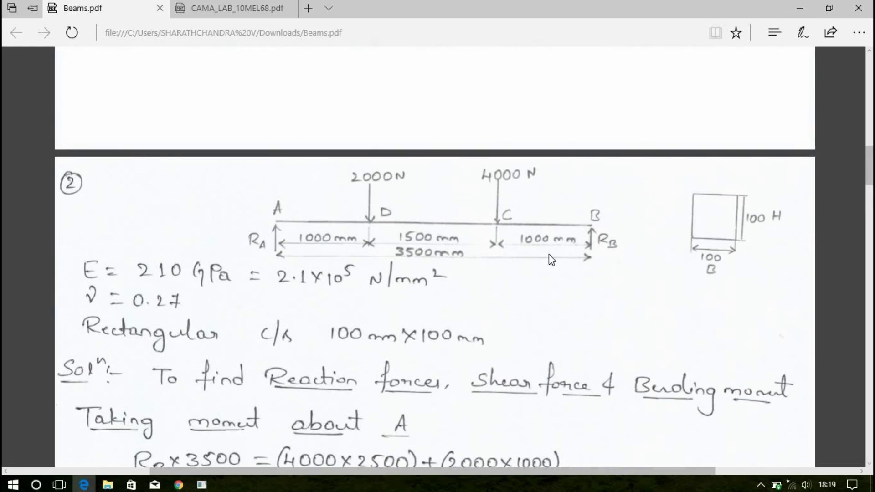
click(799, 7)
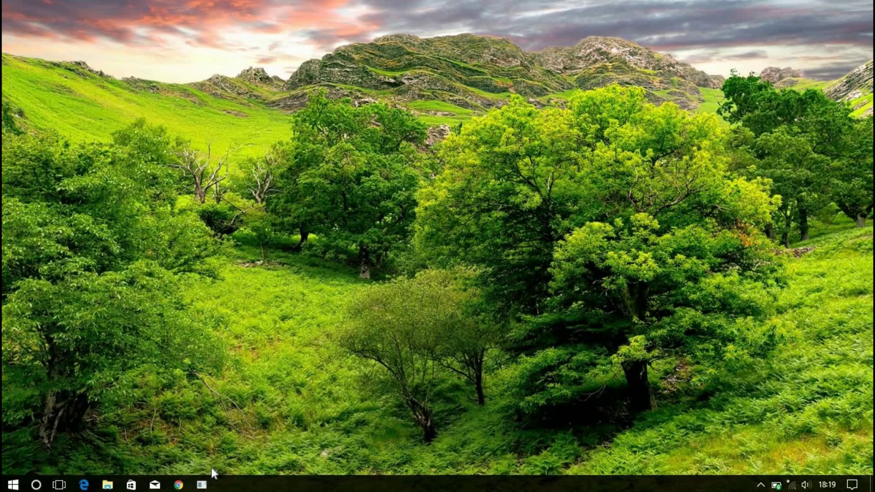
Bring ANSYS Mechanical APDL forward and set Preferences to Structural with the h-Method
mouse_move(210, 486)
click(236, 452)
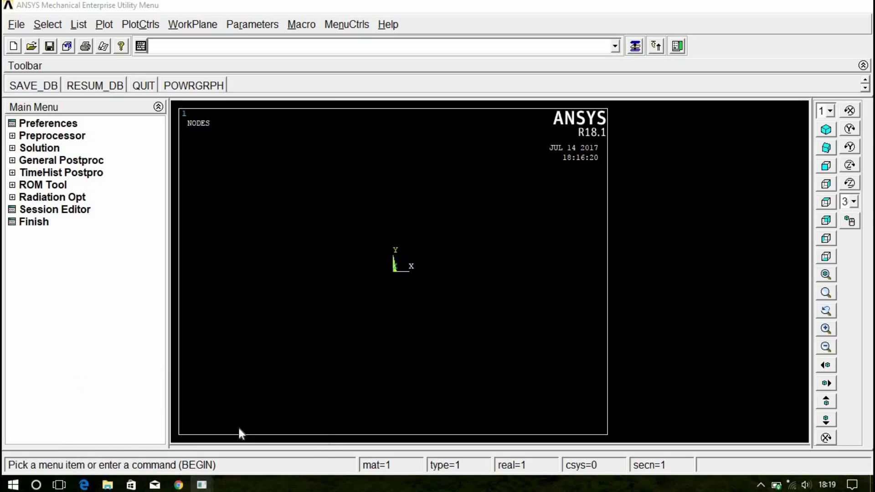
click(54, 127)
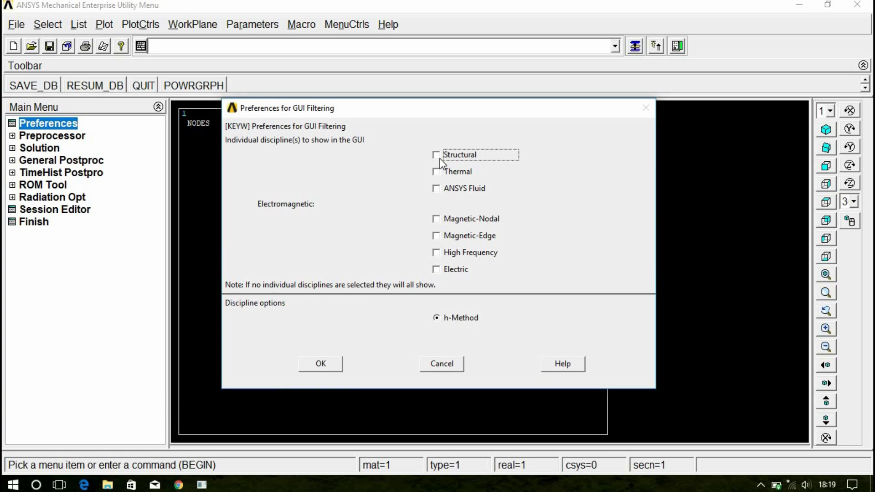
click(437, 155)
click(326, 363)
Add the Beam 2 node 188 element (BEAM188) as element type 1
click(72, 137)
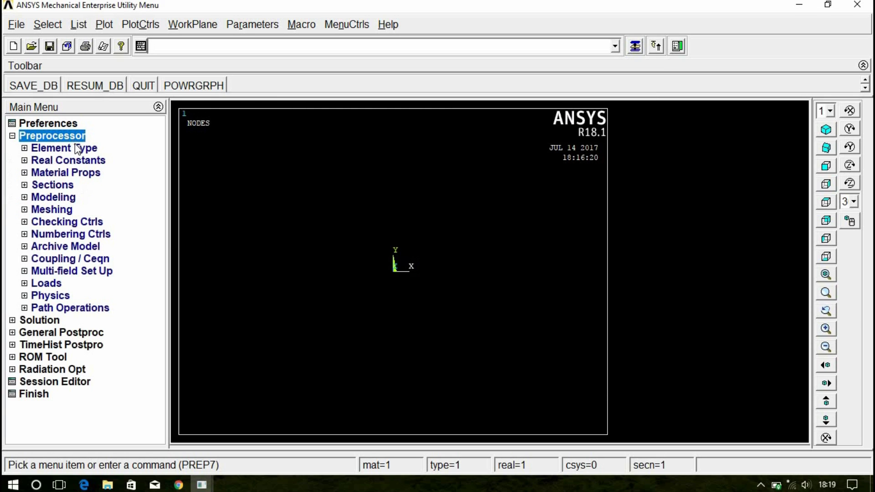
click(70, 150)
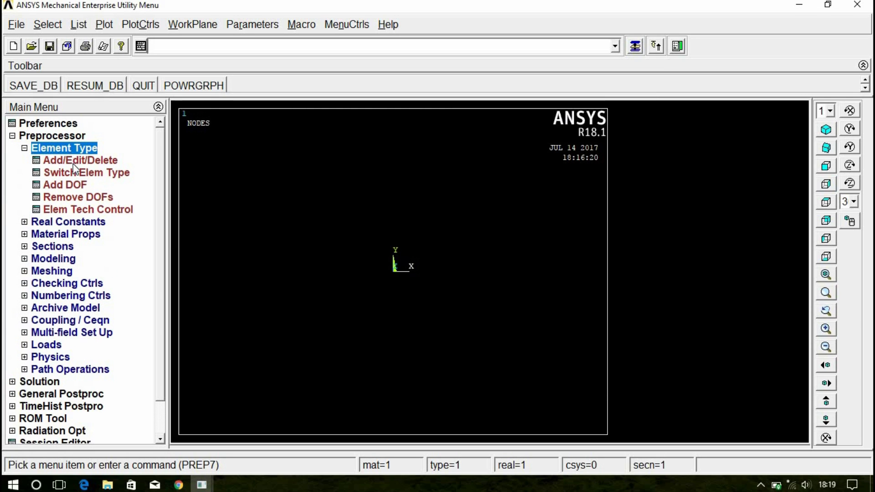
click(76, 160)
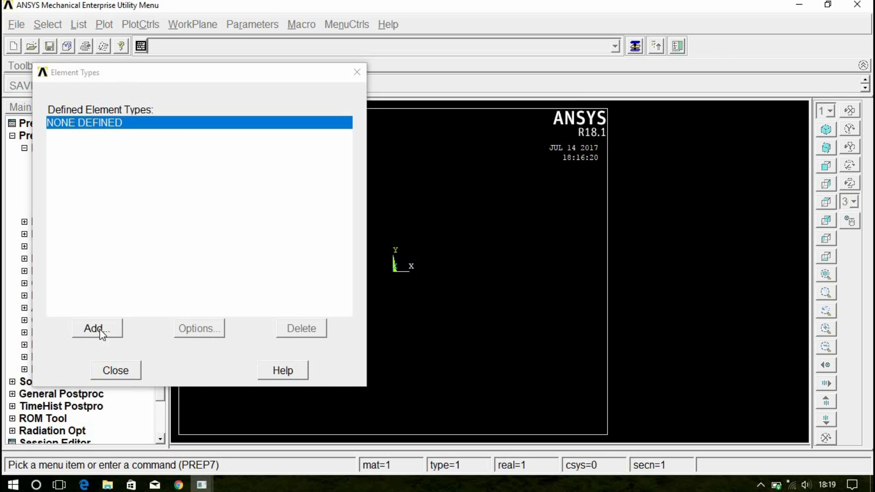
click(96, 329)
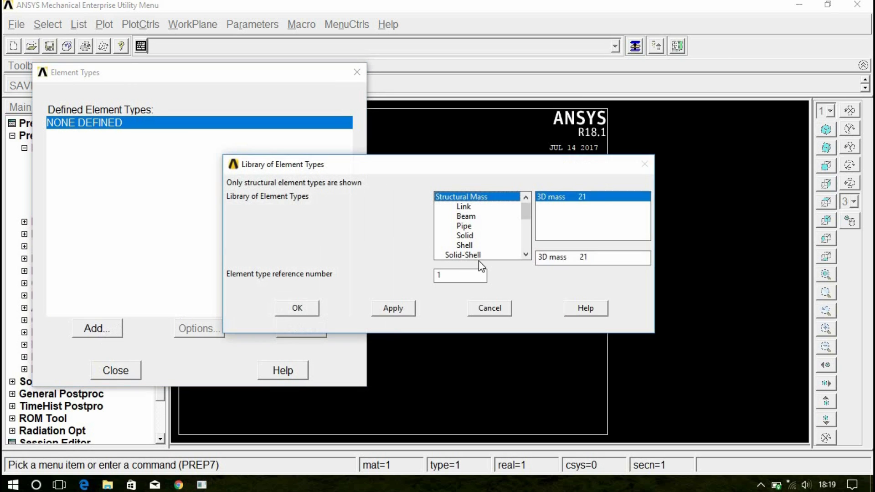
click(466, 216)
click(578, 206)
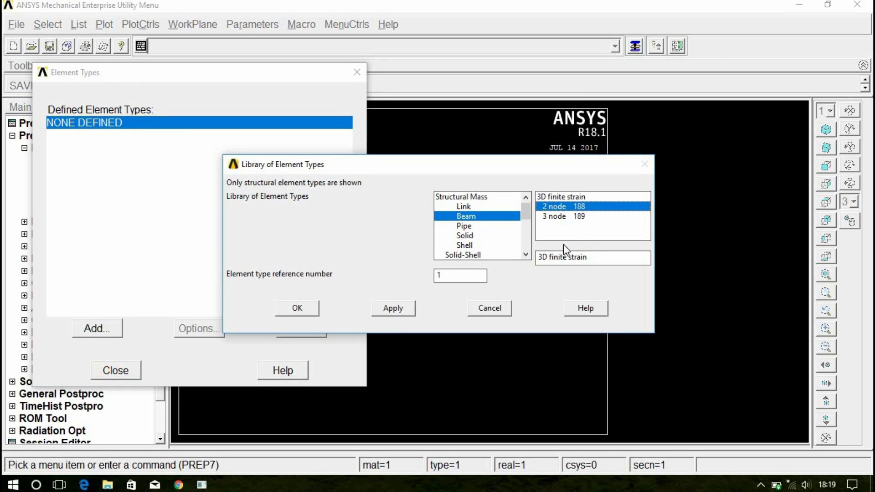
click(312, 313)
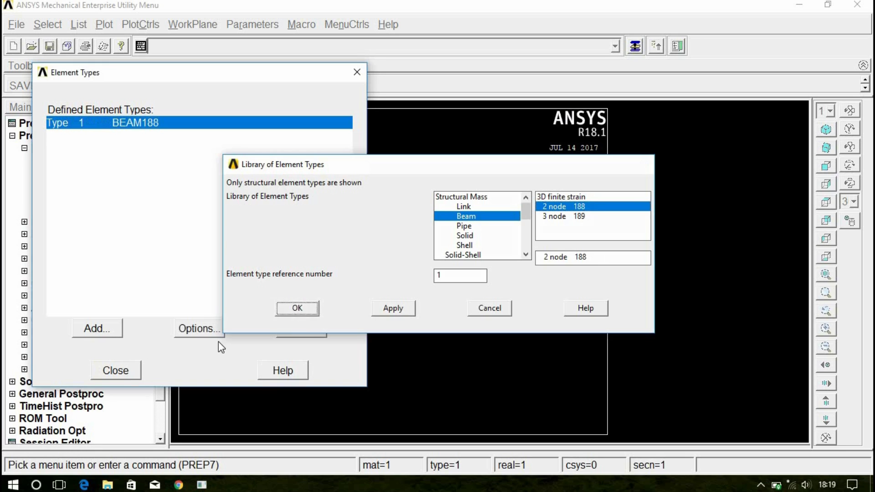
click(117, 370)
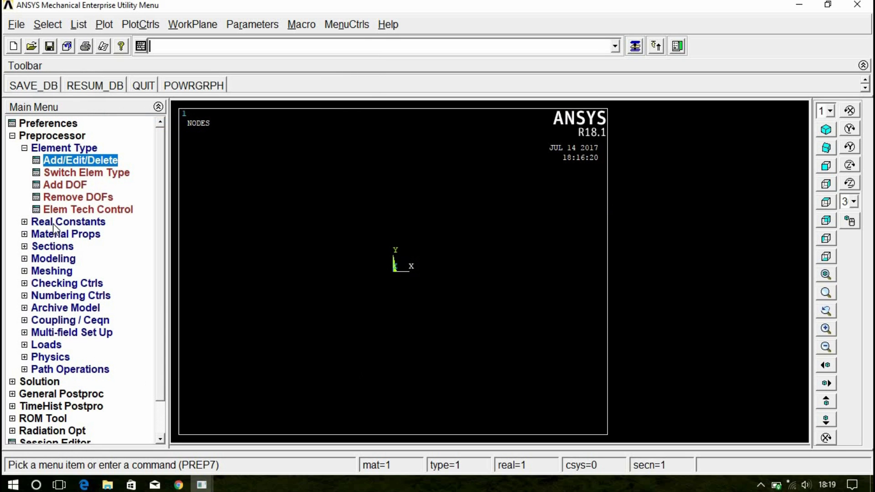
Open the Structural > Linear > Elastic > Isotropic properties for material 1
click(64, 233)
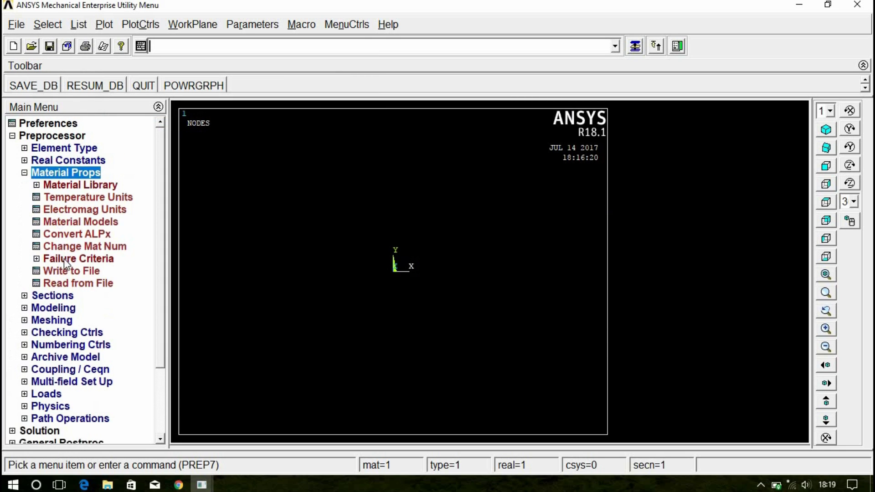
double_click(69, 223)
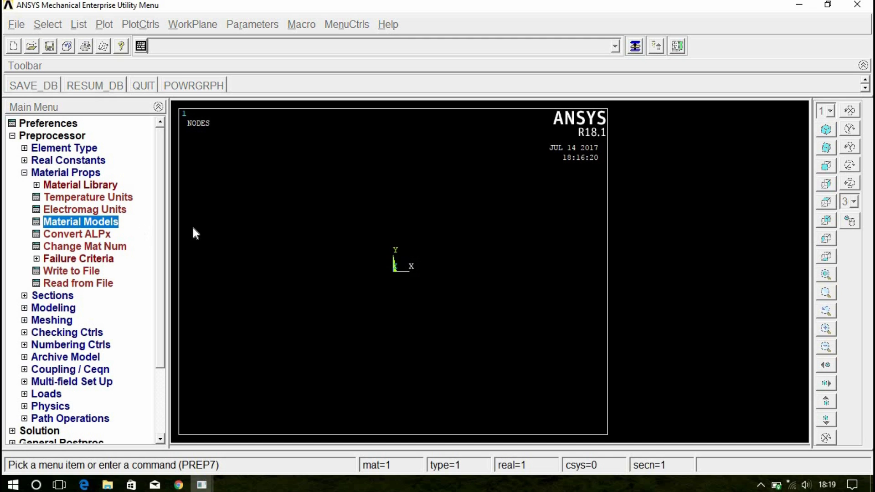
double_click(456, 201)
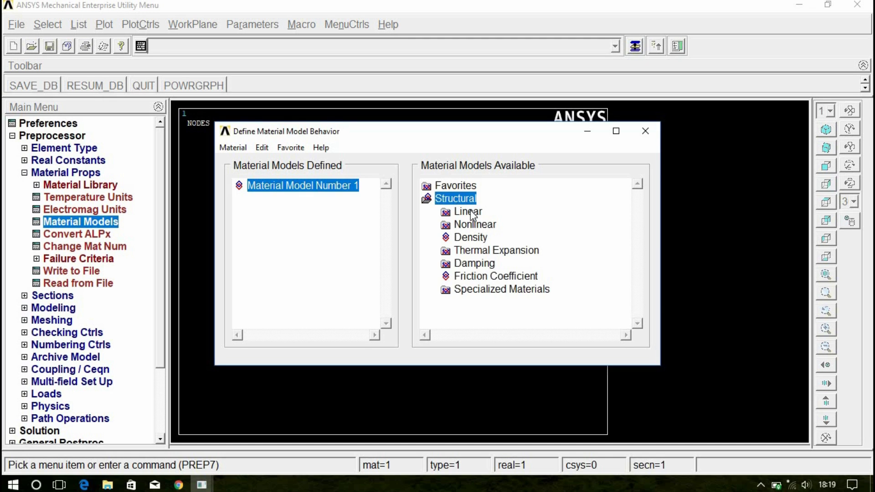
double_click(469, 212)
double_click(484, 224)
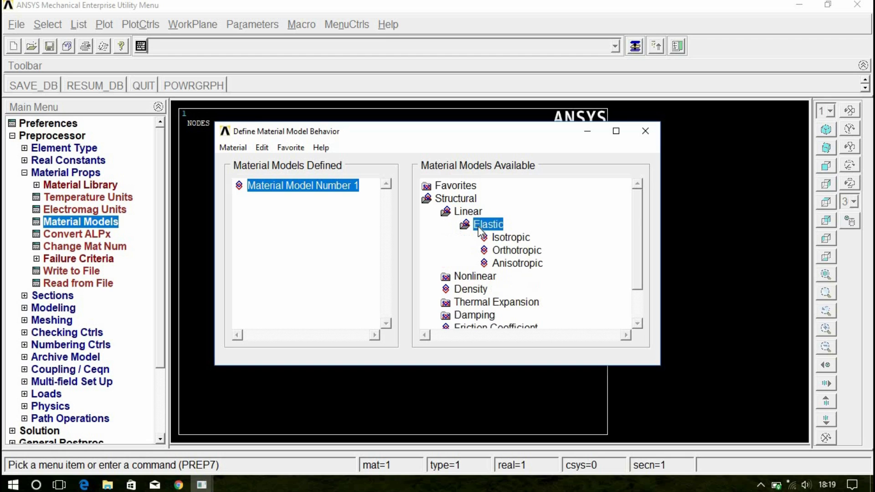
double_click(503, 238)
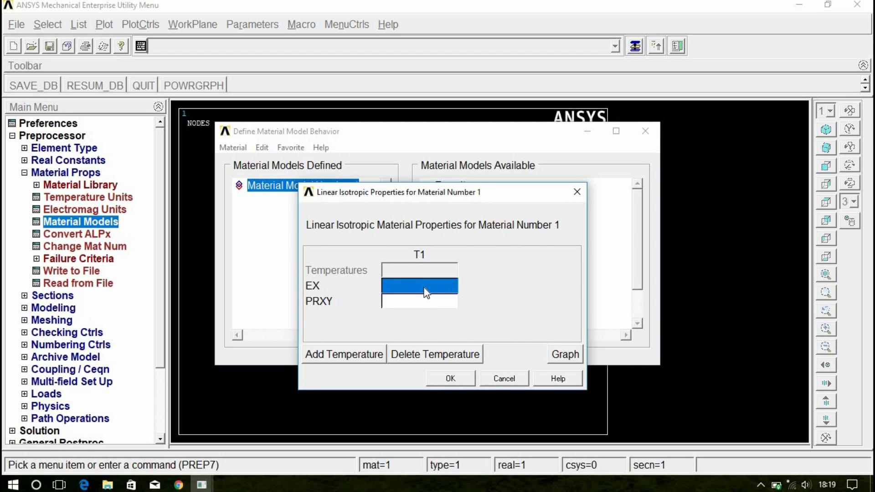
Enter EX 2.1e5 and PRXY 0.3, confirm, and close the material model window
text(2.1e5)
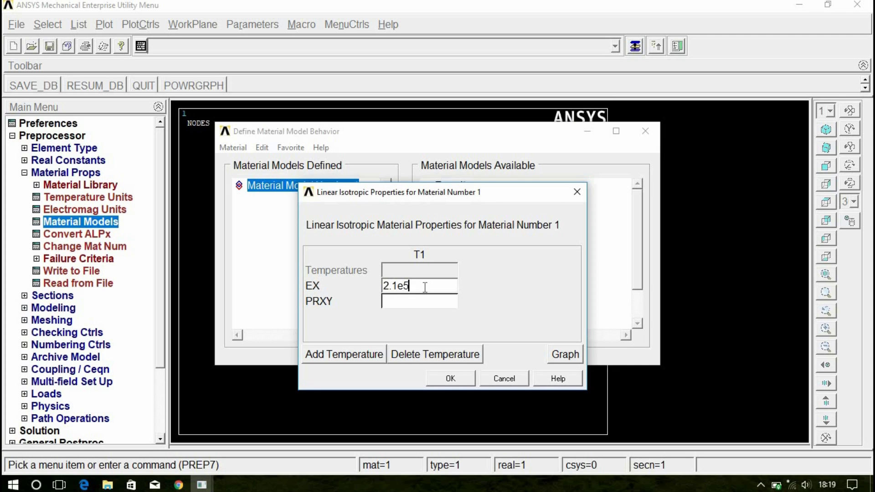
click(419, 301)
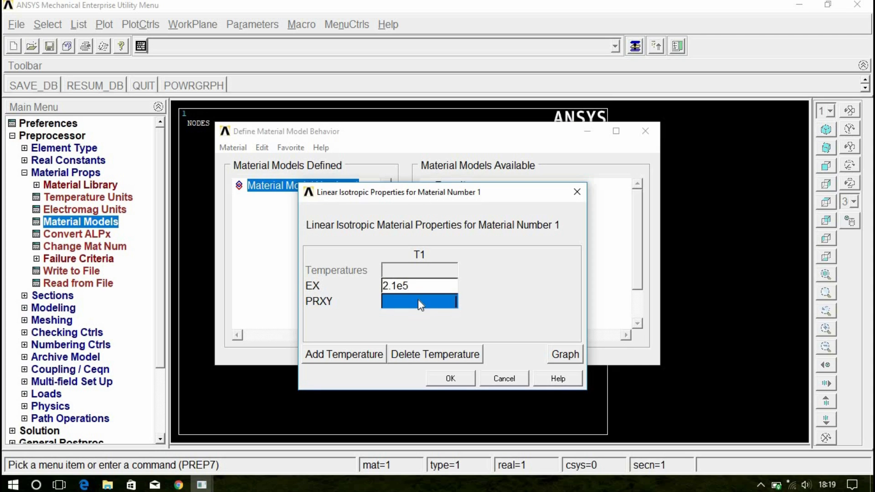
text(0.2)
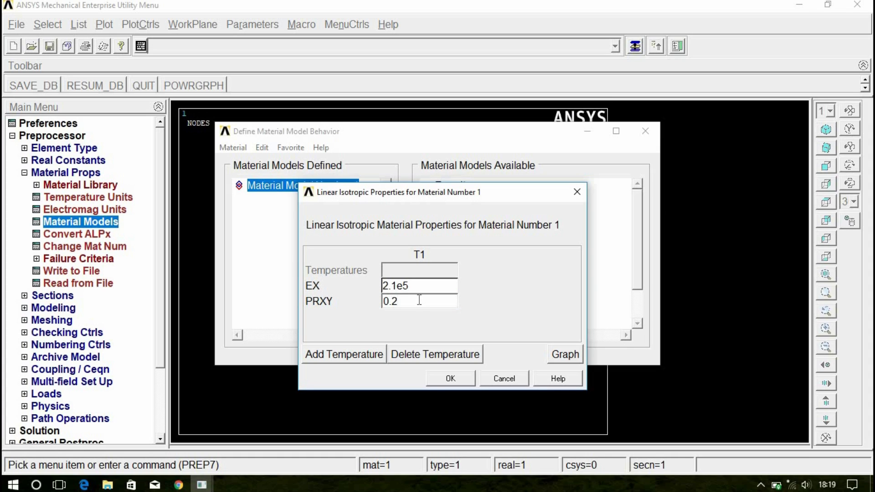
key(BackSpace)
key(BackSpace)
text(3)
click(450, 378)
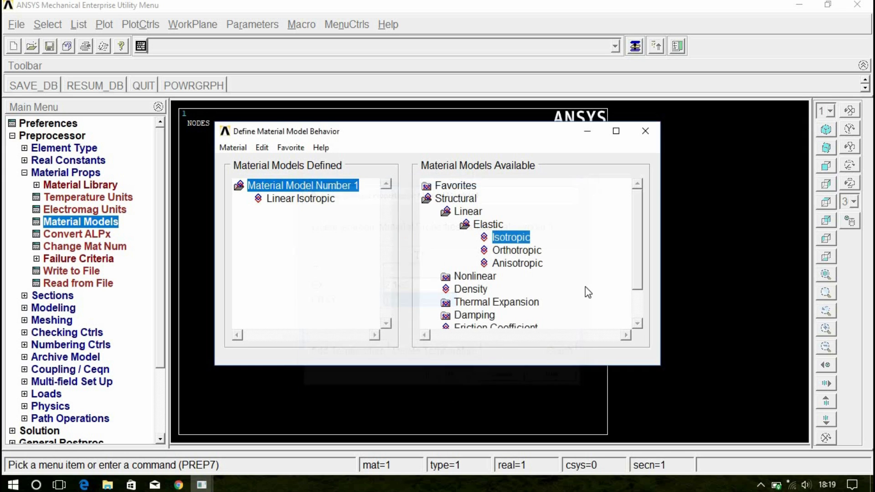
click(645, 131)
click(30, 172)
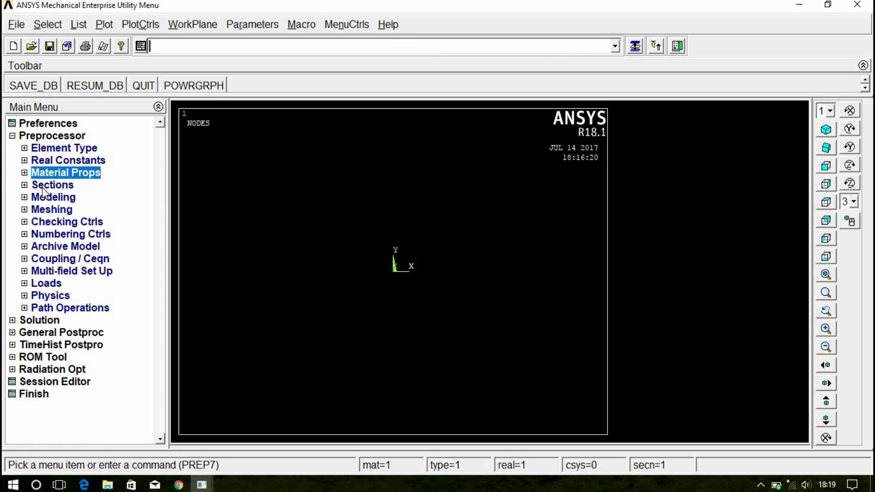
In the Beam Tool, define a rectangular section with B = 100 and H = 100
click(41, 187)
click(51, 208)
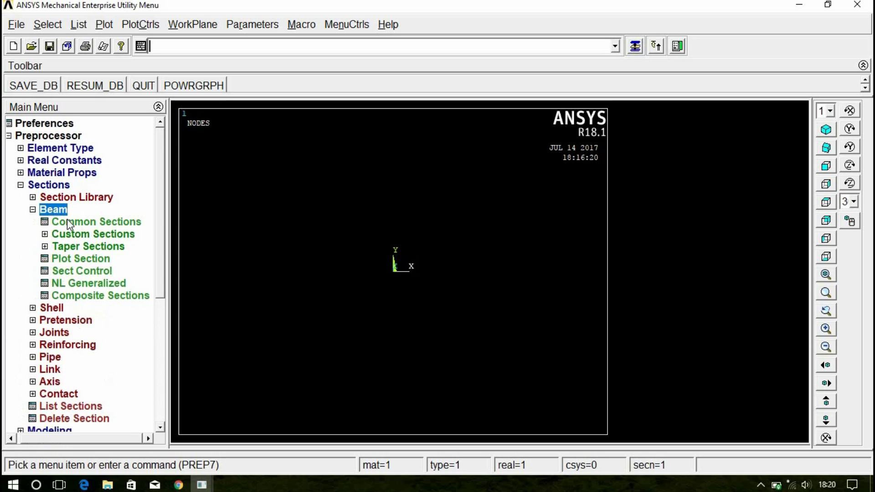
click(78, 223)
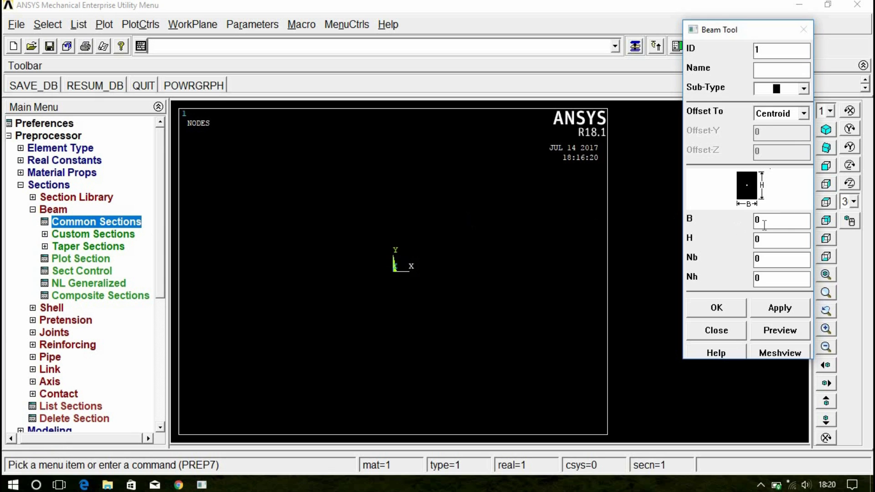
text(100)
key(Tab)
text(10)
click(716, 307)
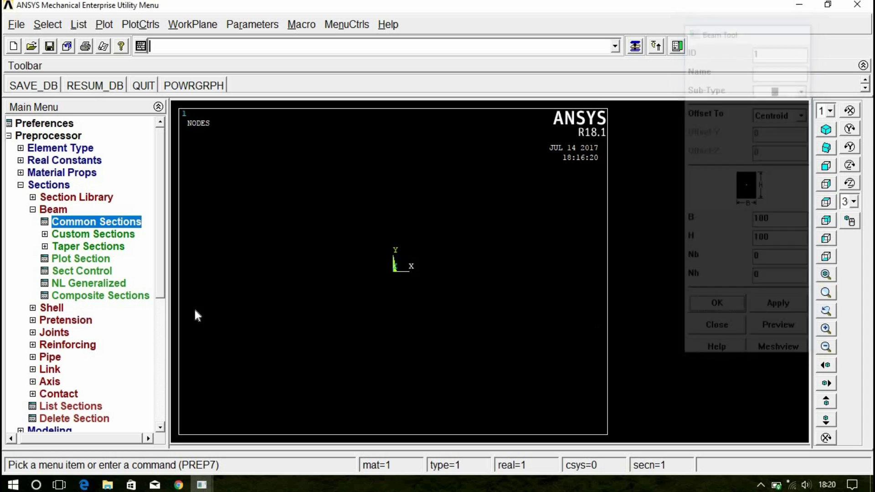
click(63, 184)
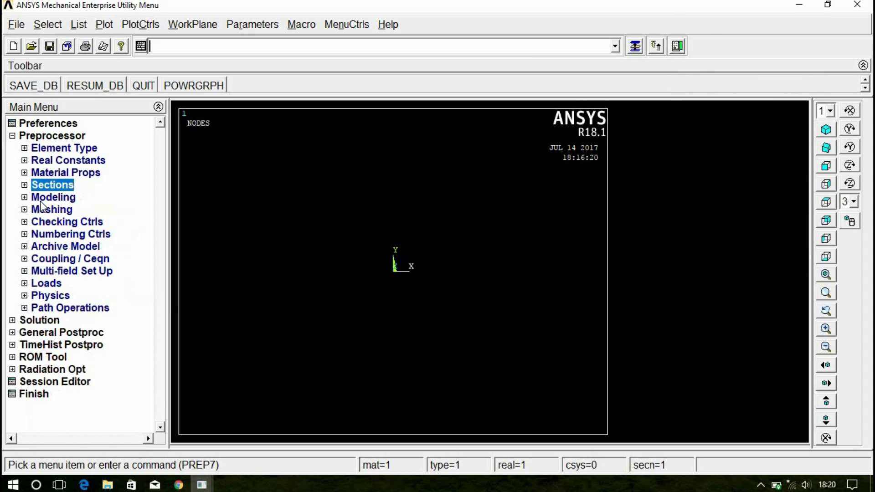
click(45, 199)
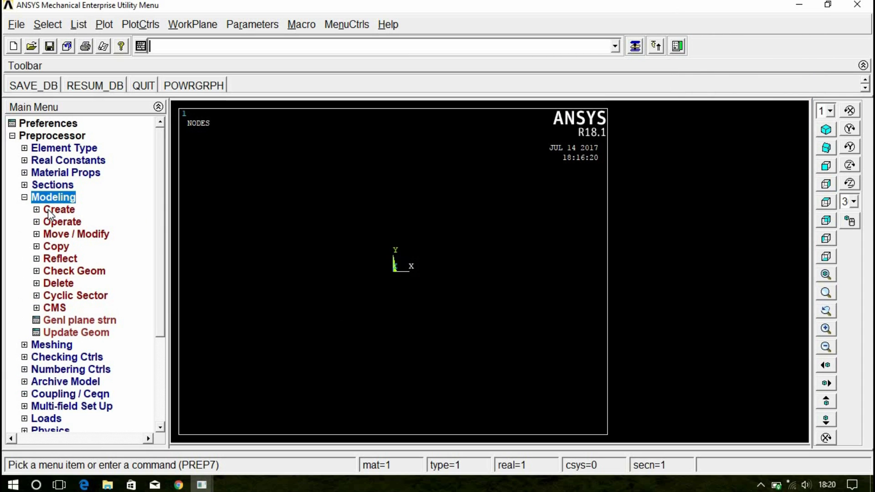
Create the first keypoint at the origin (0, 0, 0) in the active coordinate system
click(58, 210)
click(63, 223)
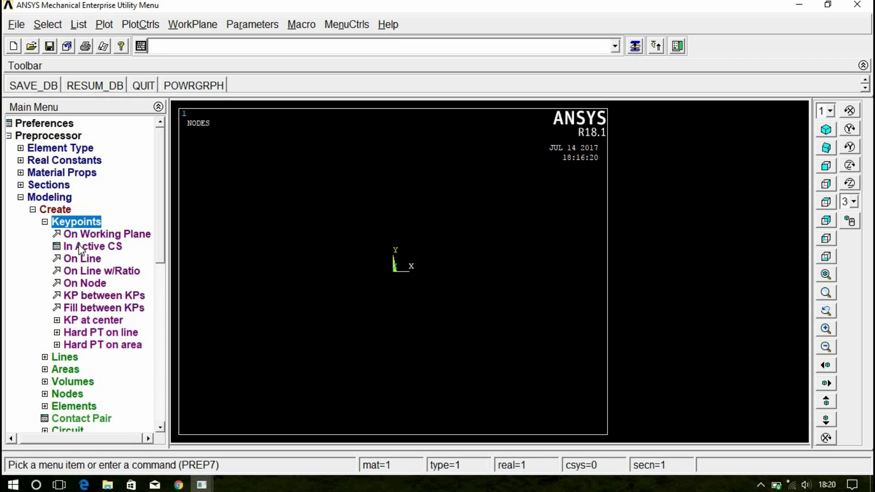
click(80, 248)
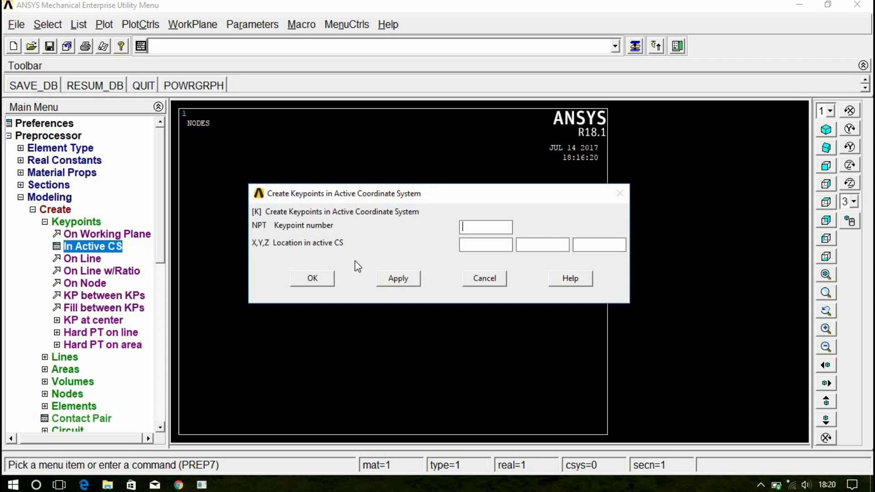
click(483, 244)
text(0)
click(544, 244)
text(0)
click(580, 246)
text(0)
click(405, 279)
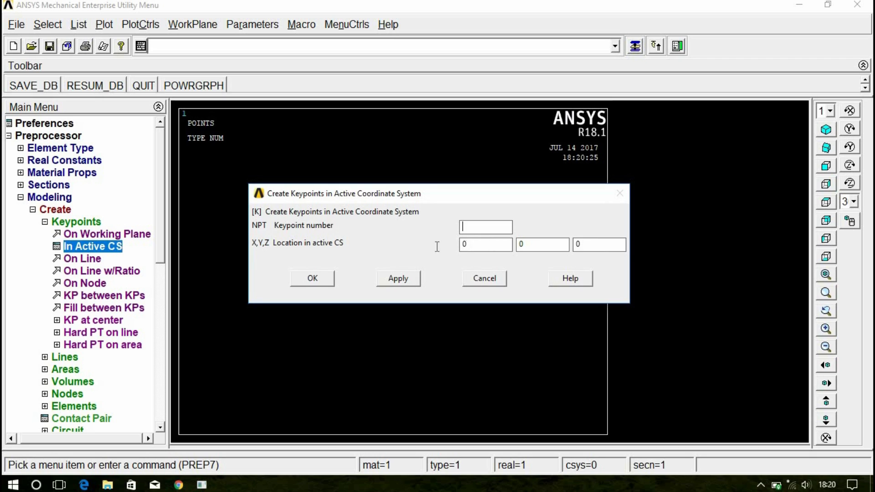
key(Tab)
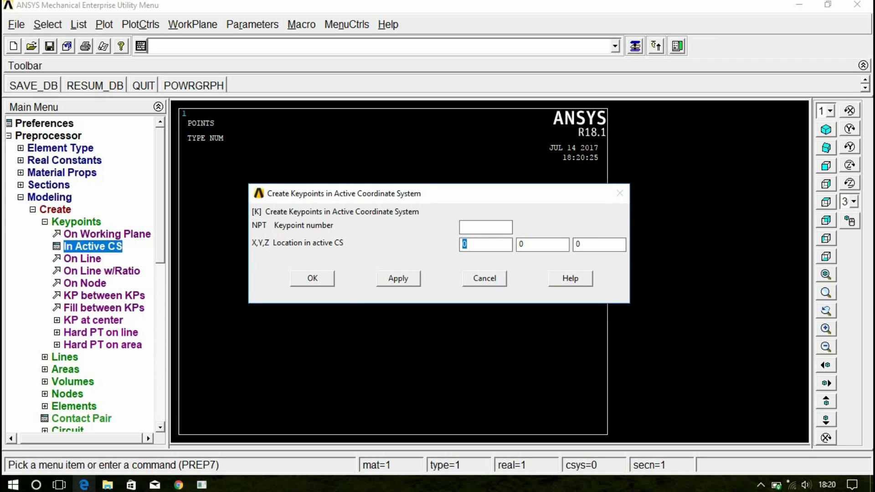
Check the beam dimensions in Beams.pdf, then return to the keypoint dialog
click(85, 456)
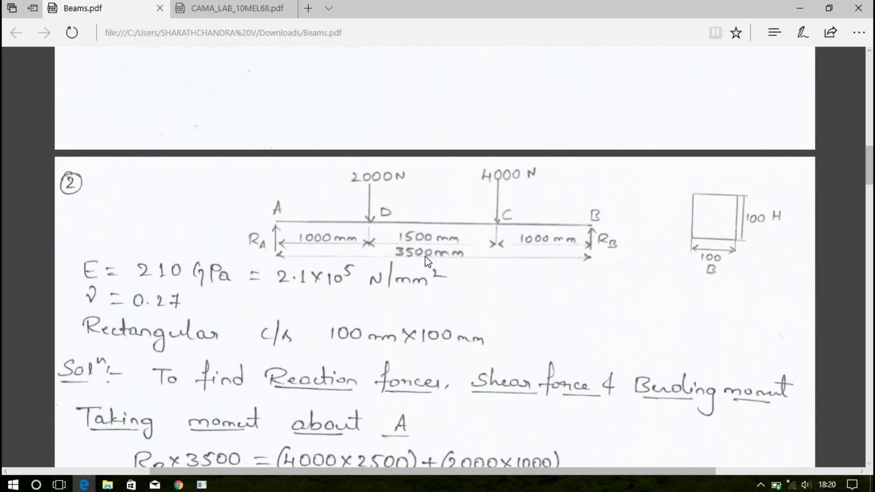
mouse_move(202, 485)
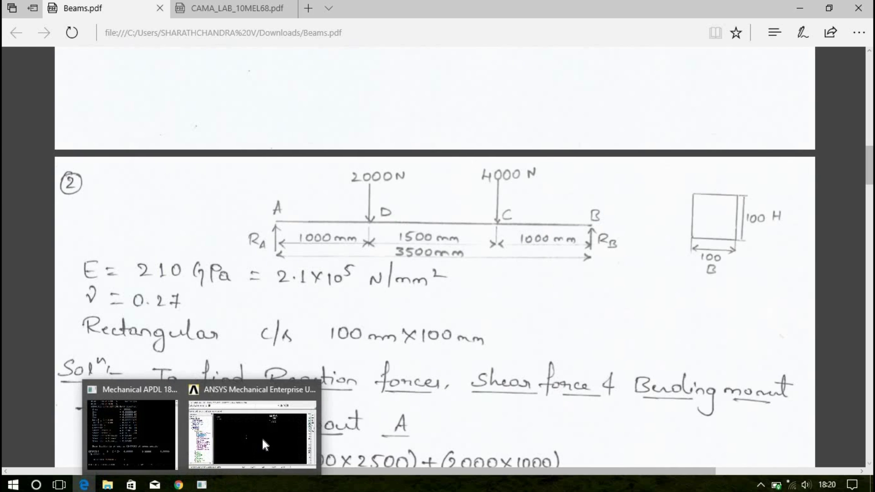
click(262, 437)
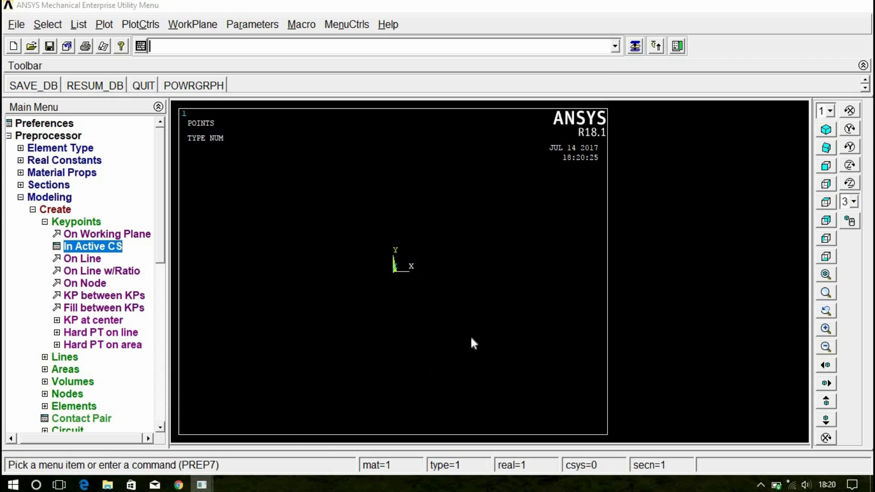
click(633, 45)
Add keypoints along X at 1000, 2500 and 3500
double_click(464, 245)
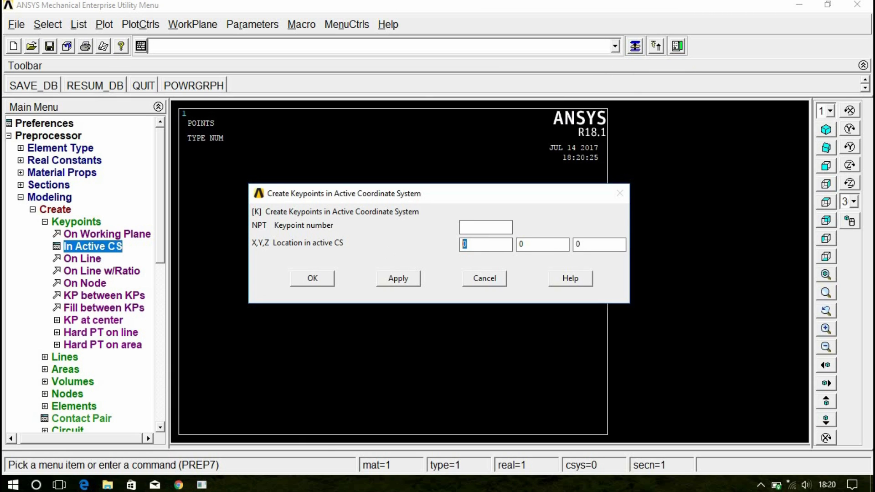
text(1000)
click(398, 278)
double_click(469, 244)
text(2500)
click(397, 278)
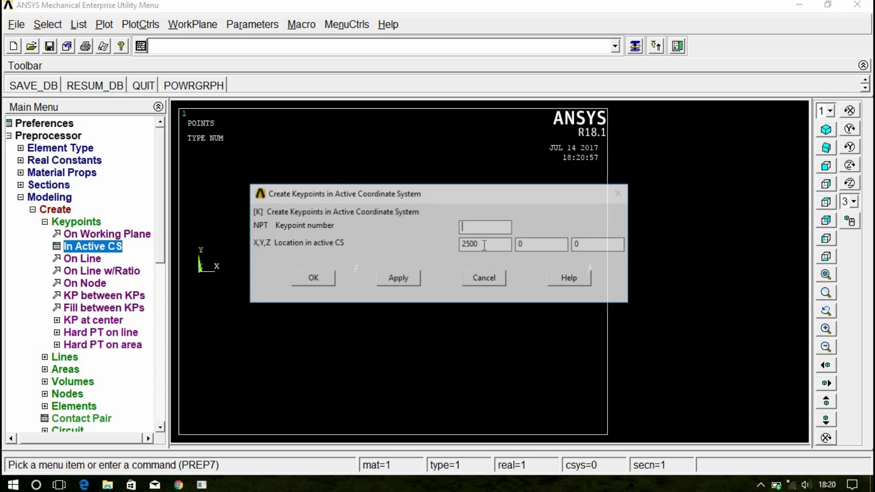
double_click(469, 244)
text(3500)
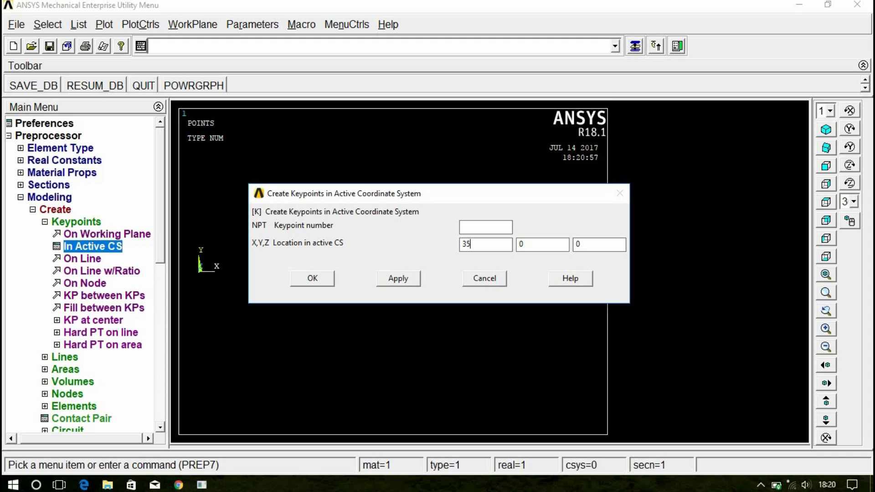
click(311, 279)
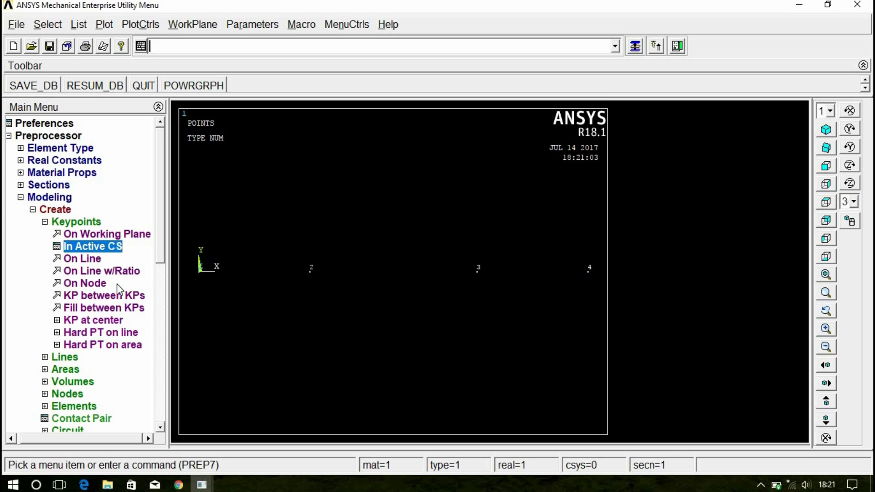
Draw straight lines joining keypoints 1–2, 2–3 and 3–4
click(75, 222)
click(69, 235)
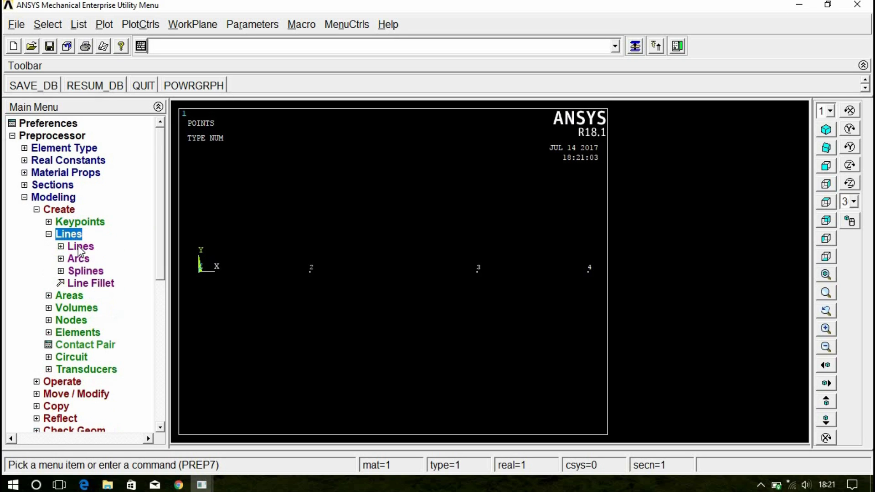
click(74, 246)
click(85, 258)
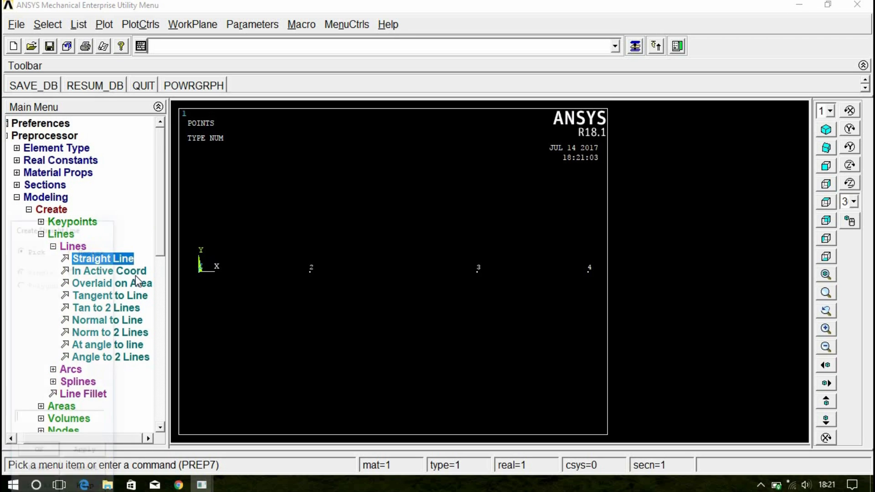
click(311, 272)
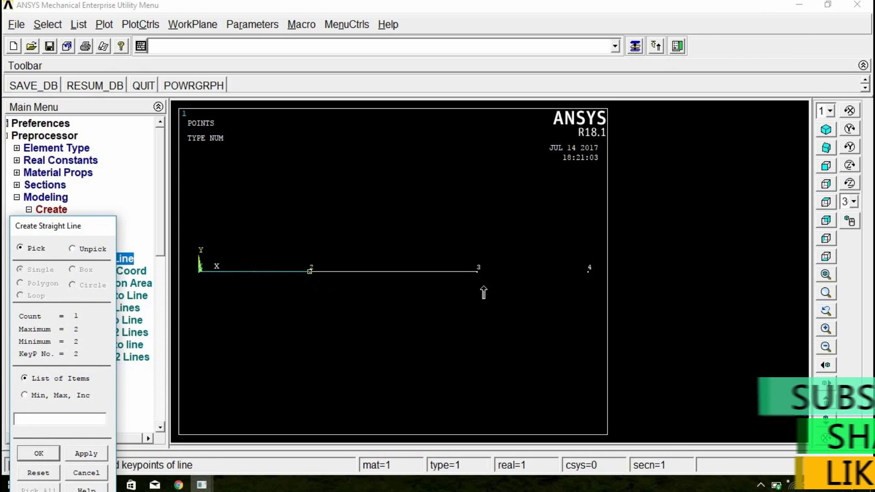
click(477, 272)
click(589, 272)
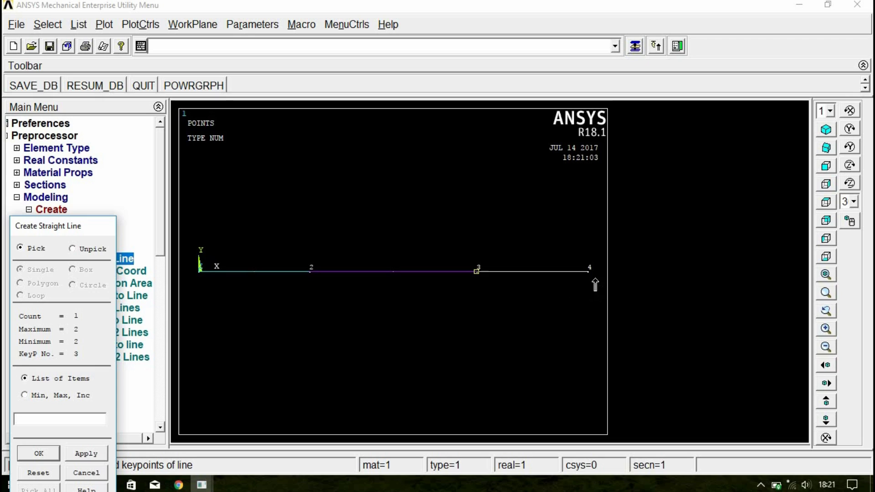
click(43, 452)
click(64, 248)
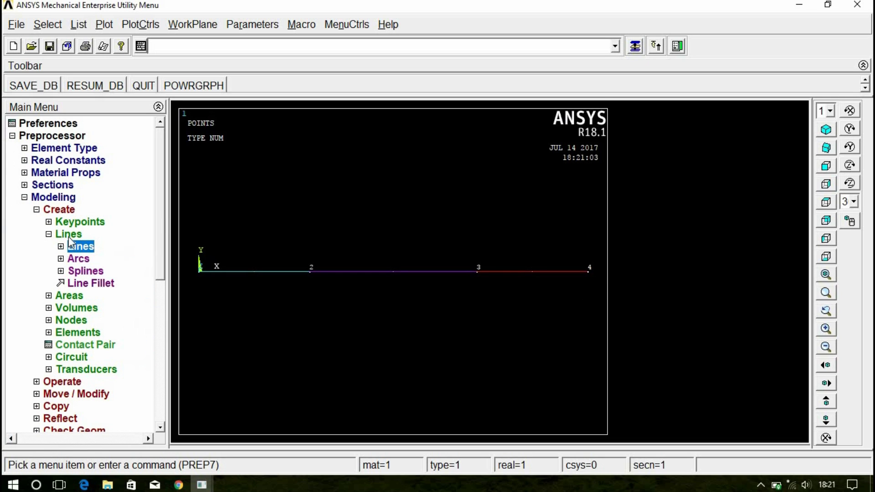
click(33, 201)
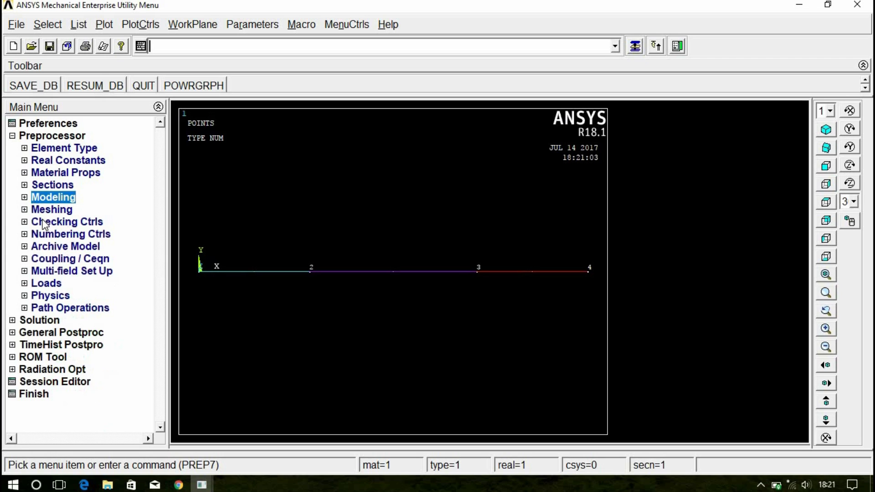
Set 50 element divisions on all three beam lines
click(44, 210)
click(59, 247)
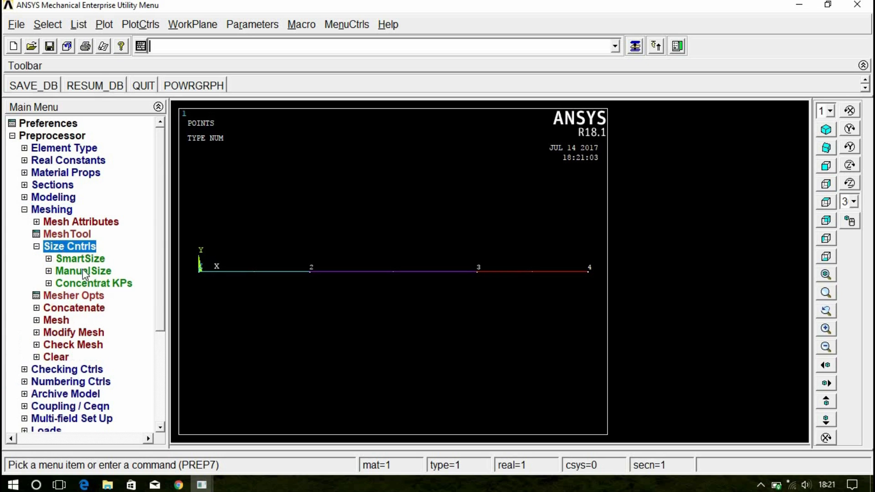
click(84, 271)
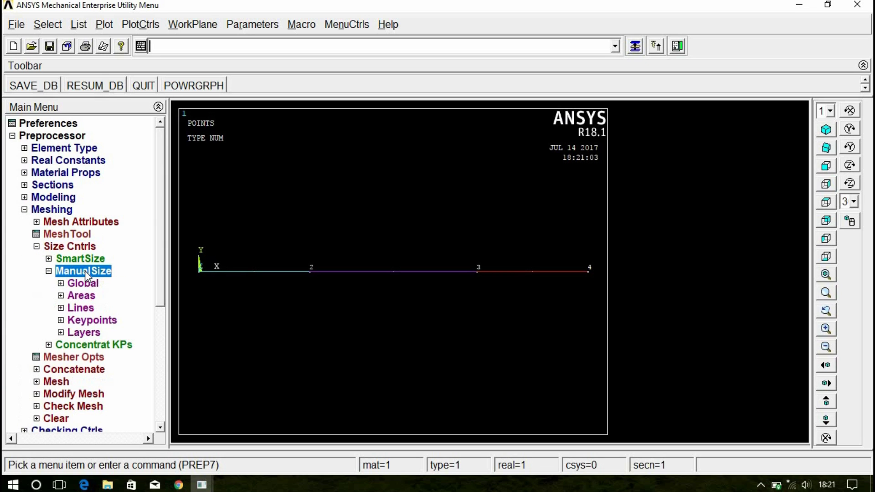
click(81, 308)
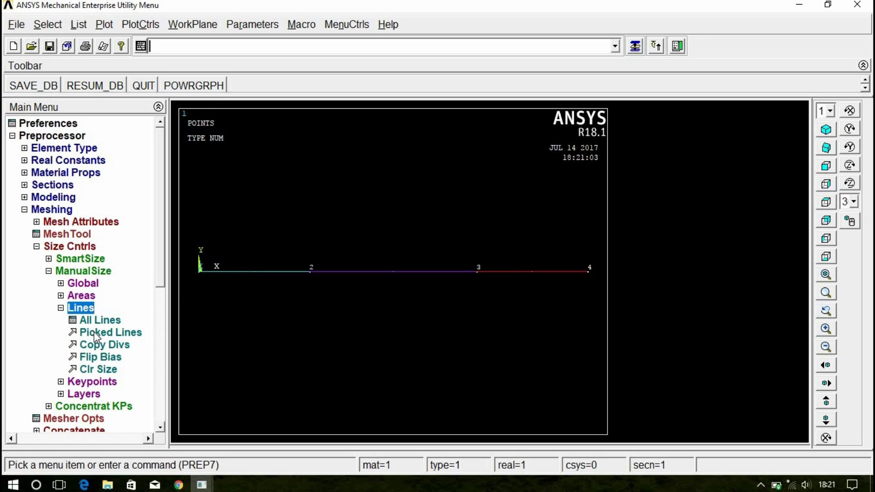
click(93, 332)
click(266, 287)
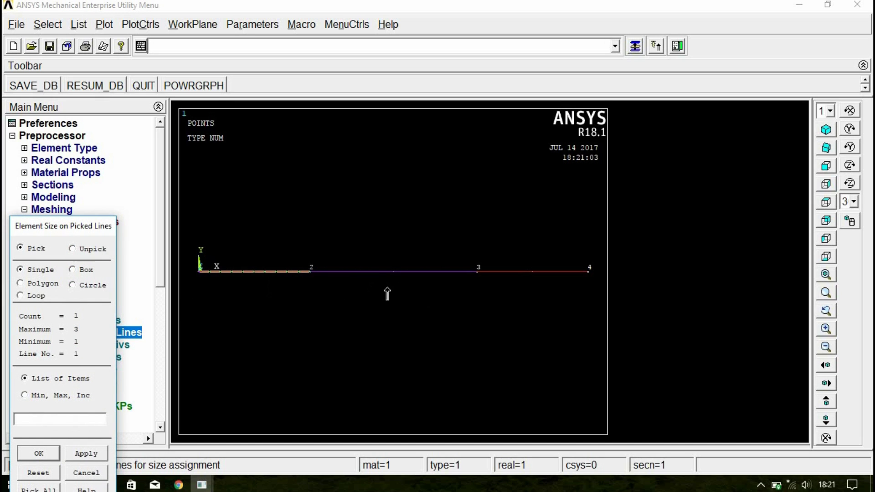
click(386, 293)
click(507, 296)
click(40, 454)
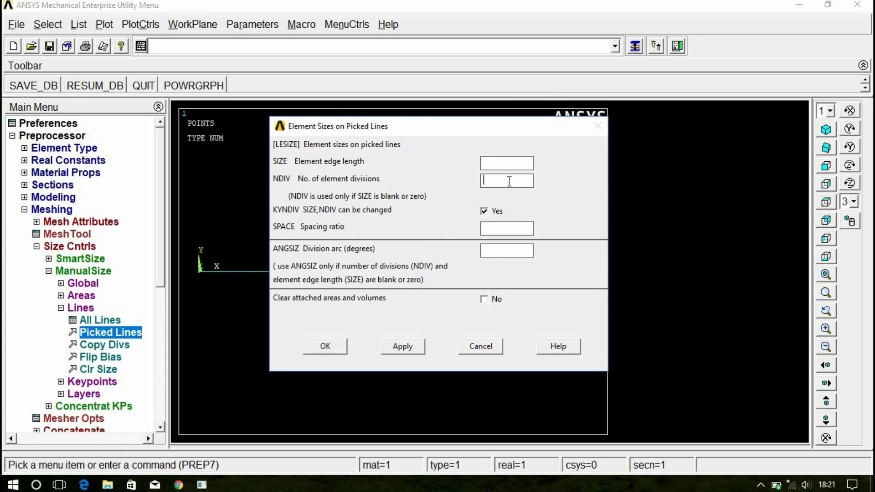
text(50)
click(325, 346)
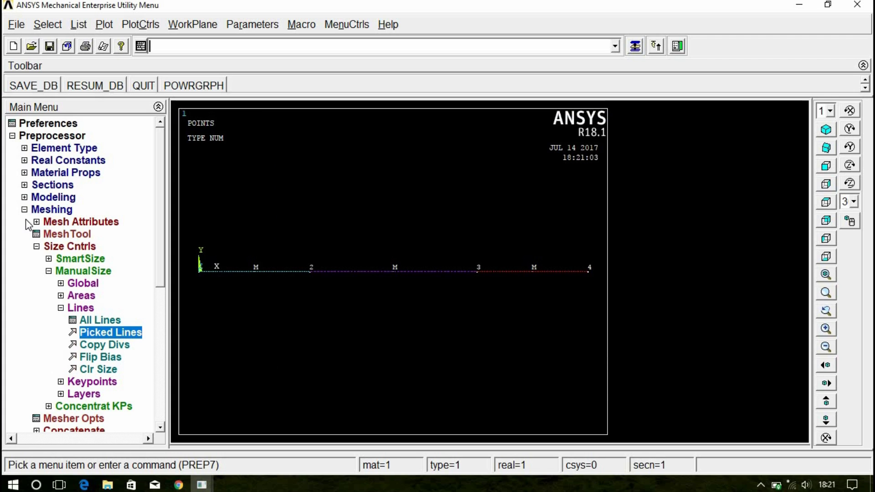
Mesh lines 1, 2 and 3 into beam elements with the MeshTool
click(75, 235)
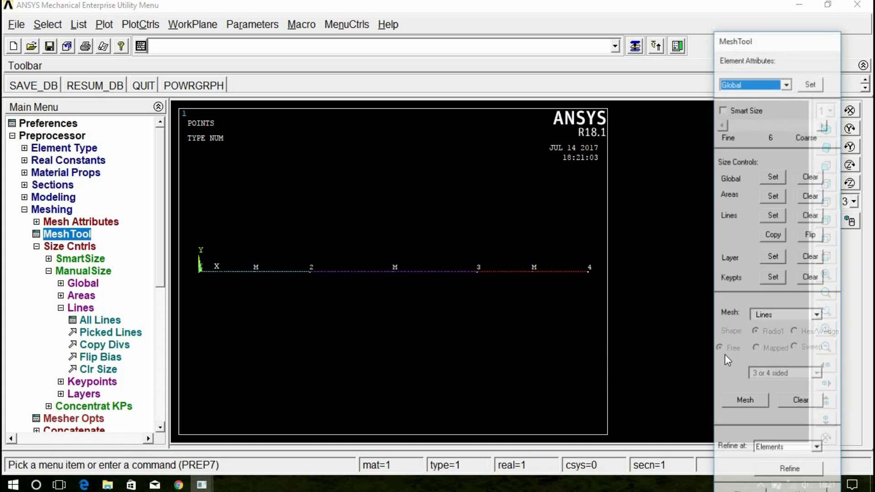
click(746, 401)
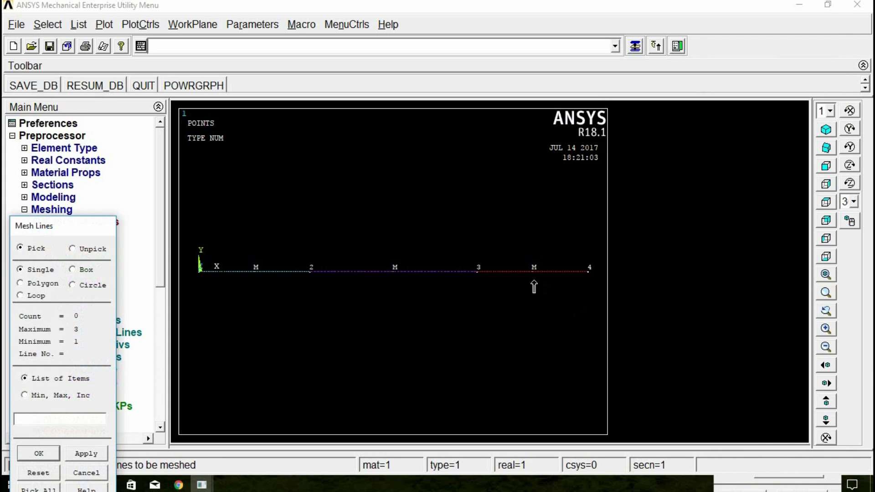
click(518, 286)
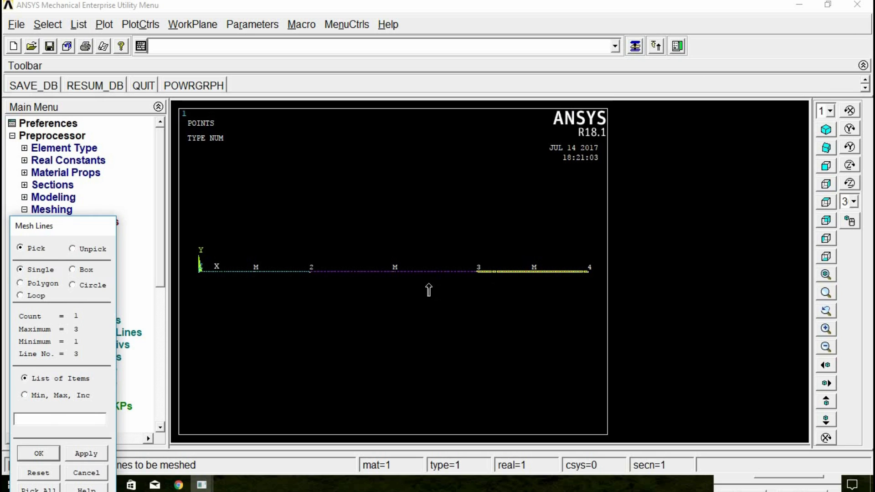
click(394, 298)
click(243, 289)
click(40, 455)
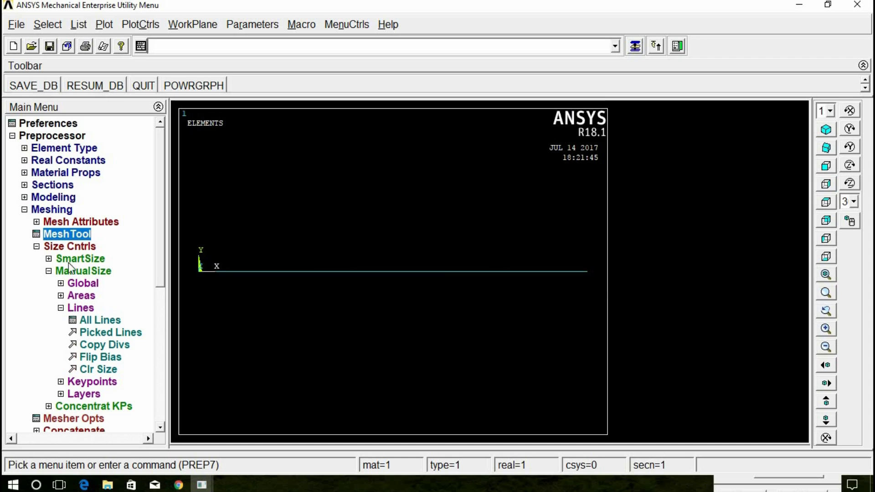
click(53, 210)
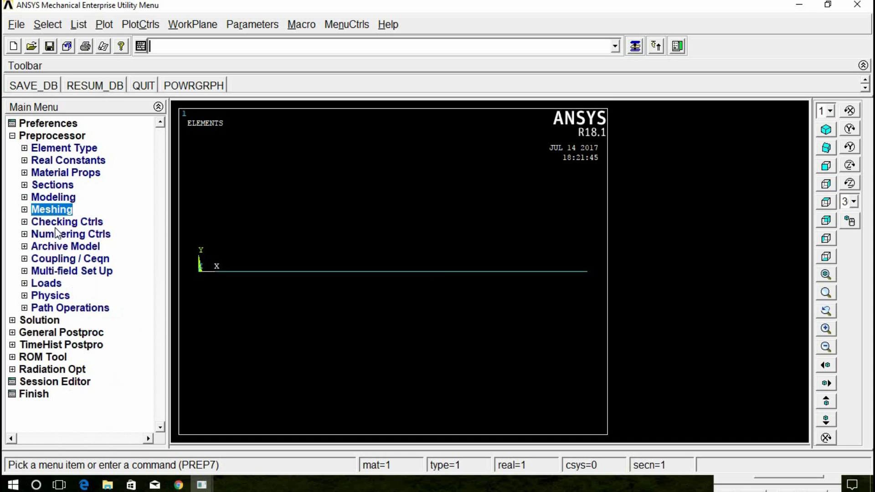
Start a displacement constraint on keypoints and recheck the beam problem sheet in Edge
click(49, 285)
click(57, 308)
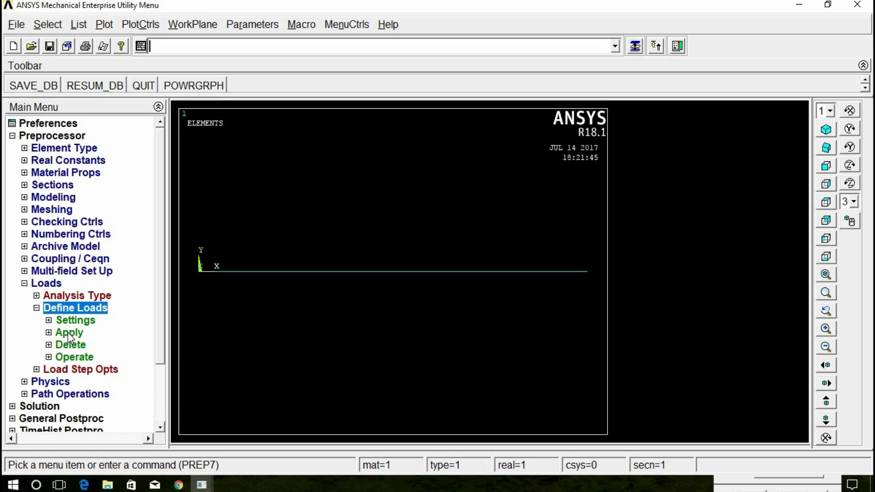
click(67, 332)
click(76, 345)
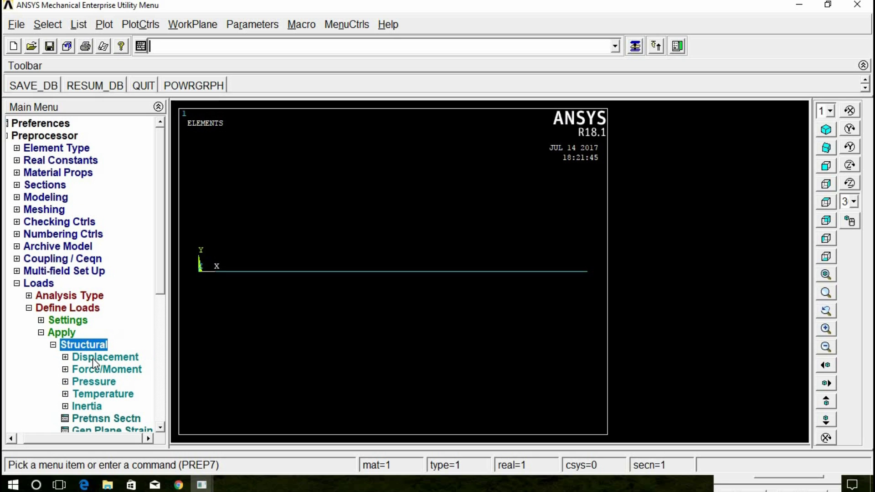
click(92, 358)
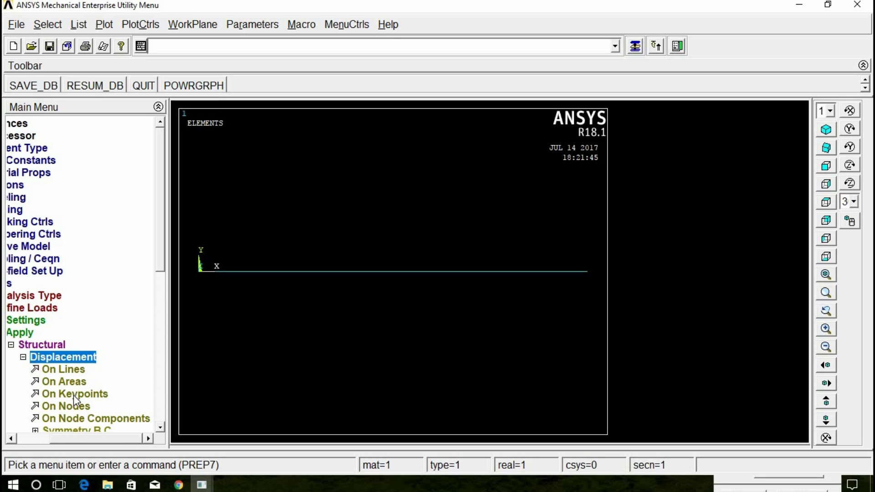
click(74, 395)
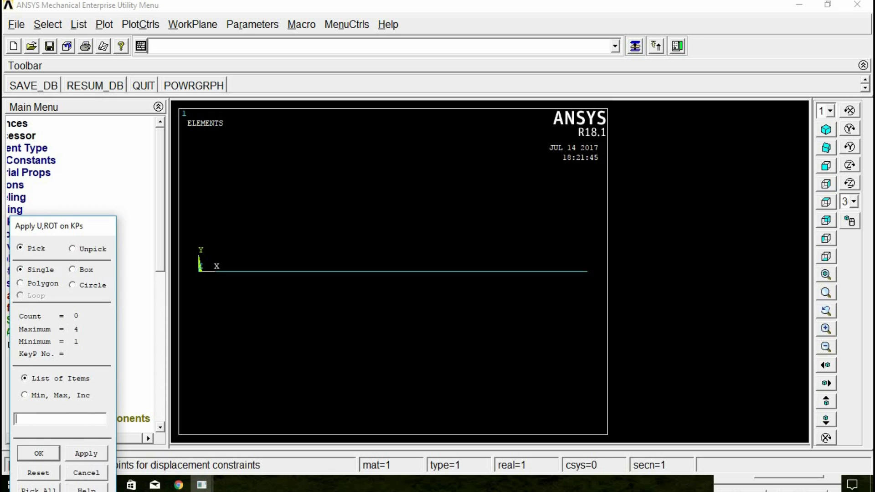
drag(46, 236, 64, 33)
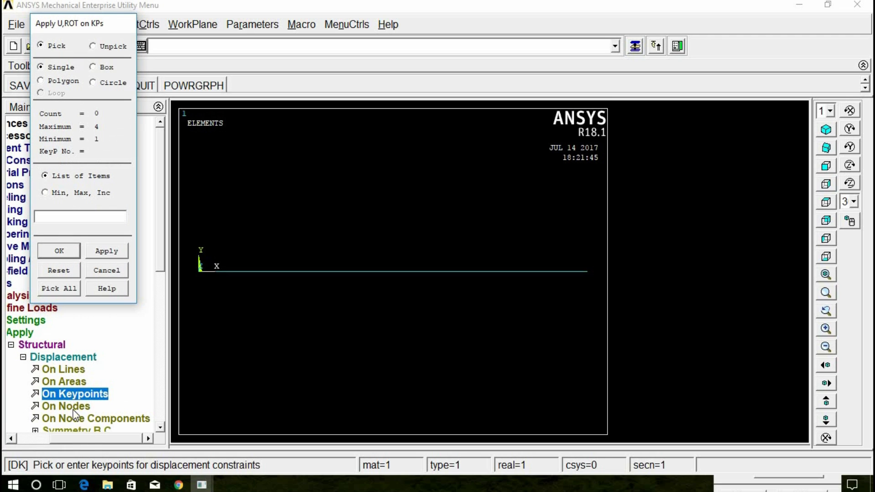
click(84, 484)
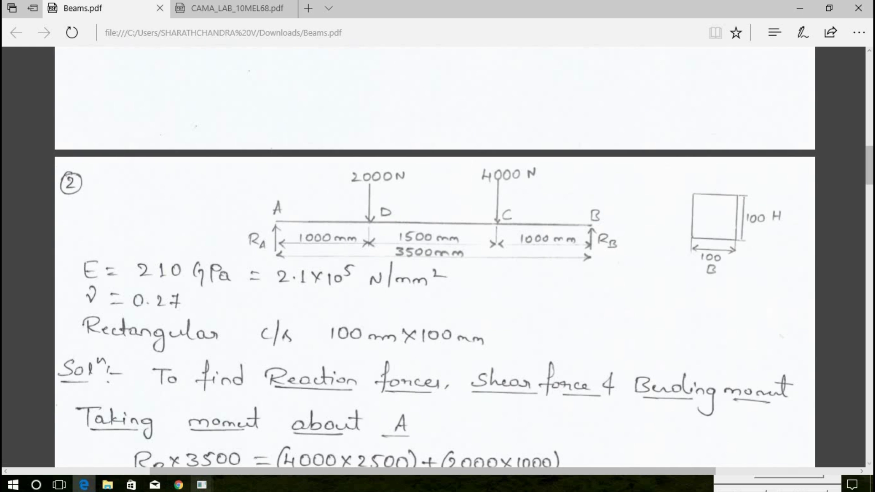
mouse_move(202, 484)
click(222, 455)
Constrain UX, UY, UZ, ROTX and ROTY at both end keypoints 1 and 4
click(203, 273)
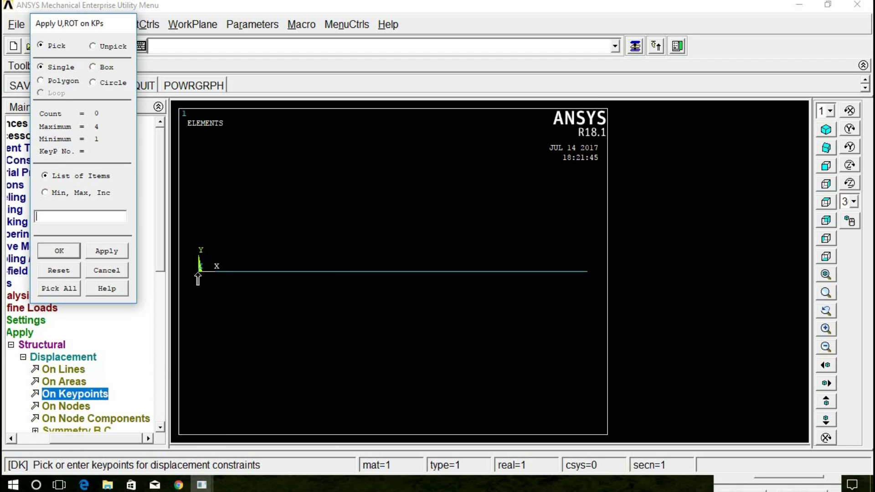
click(587, 273)
click(96, 248)
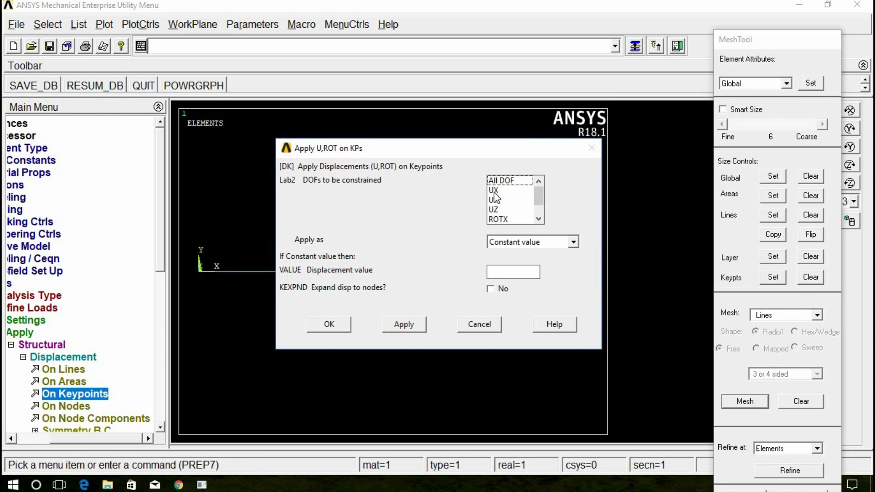
click(494, 192)
drag(495, 200, 495, 210)
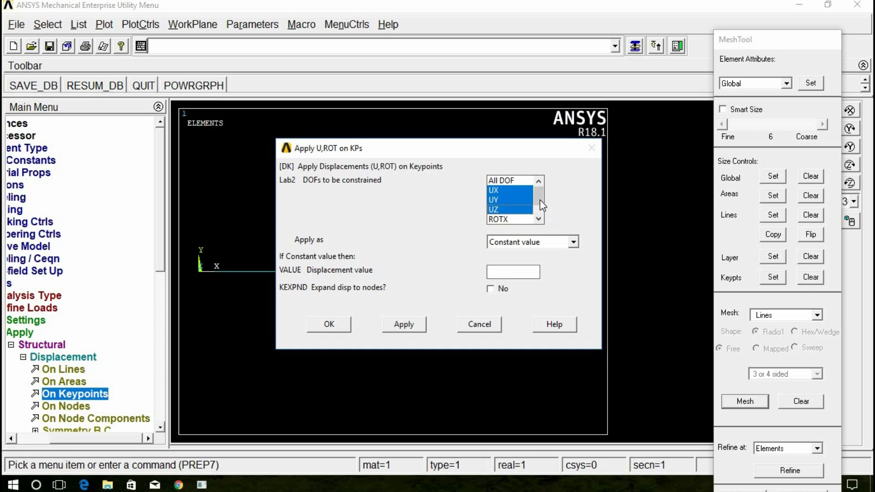
click(539, 219)
click(509, 199)
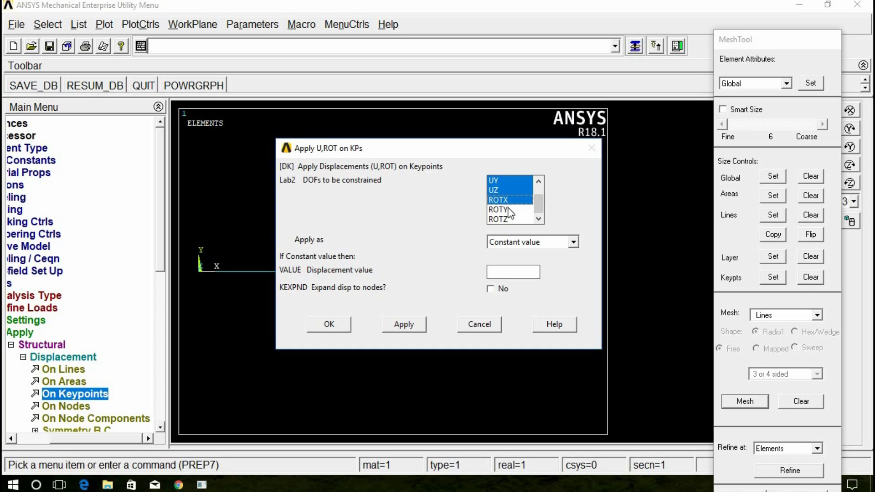
click(518, 210)
mouse_move(542, 208)
mouse_down()
mouse_move(540, 194)
mouse_move(540, 223)
mouse_up()
click(331, 325)
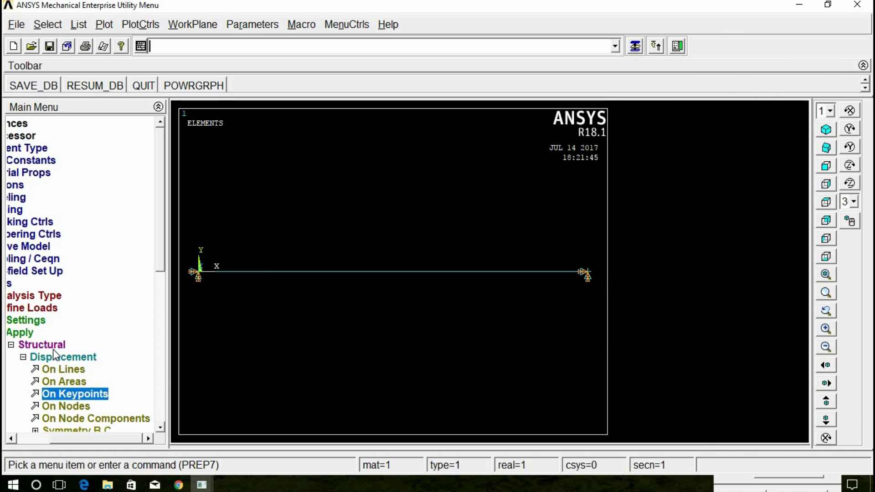
click(48, 358)
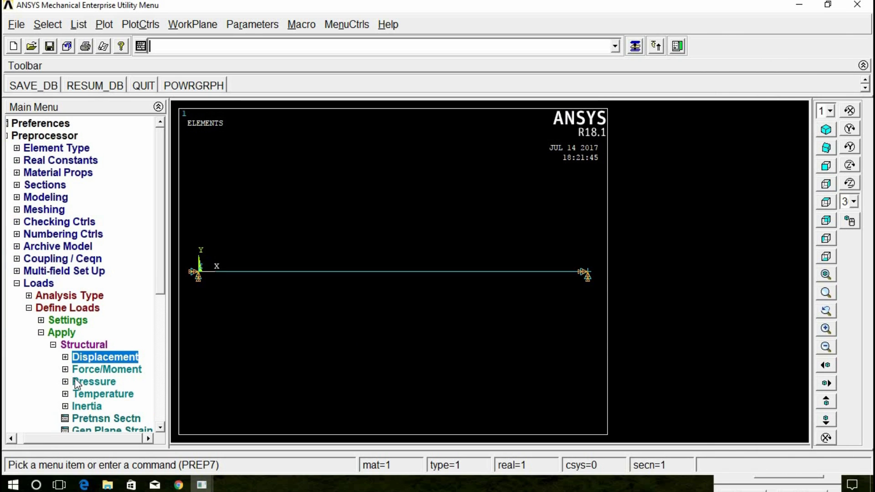
Apply a downward force FY = -2000 at keypoint 2
click(85, 370)
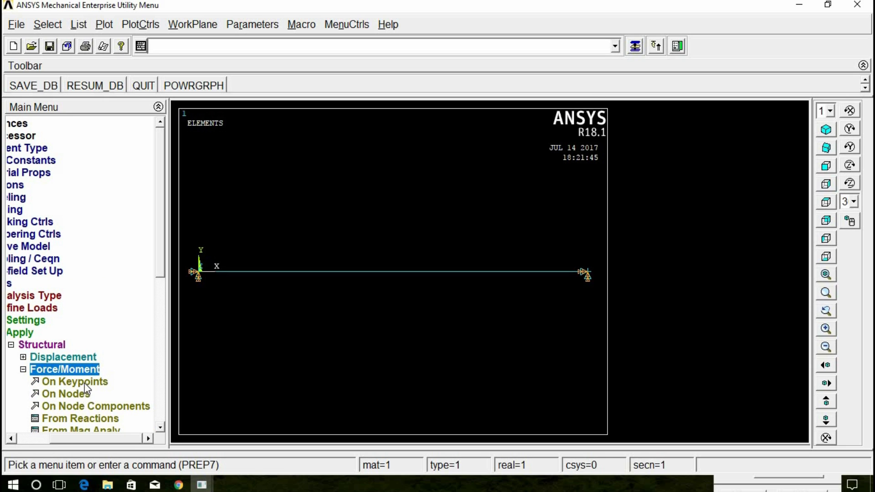
click(84, 382)
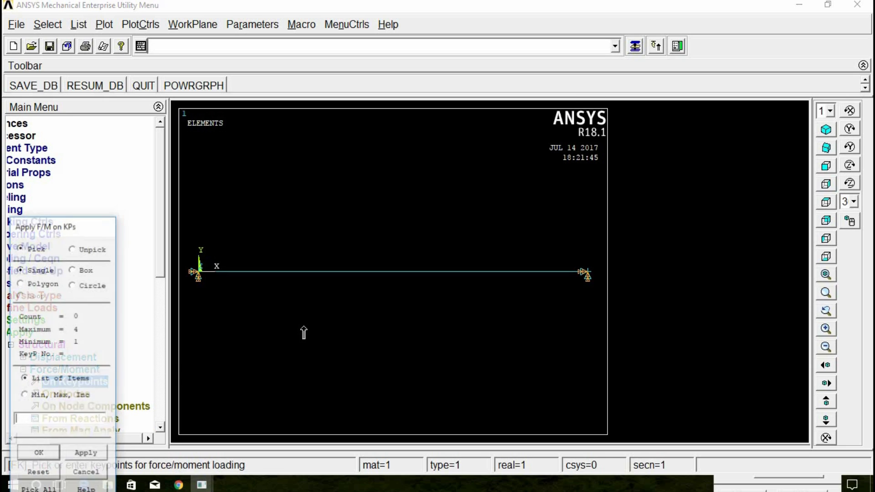
click(320, 283)
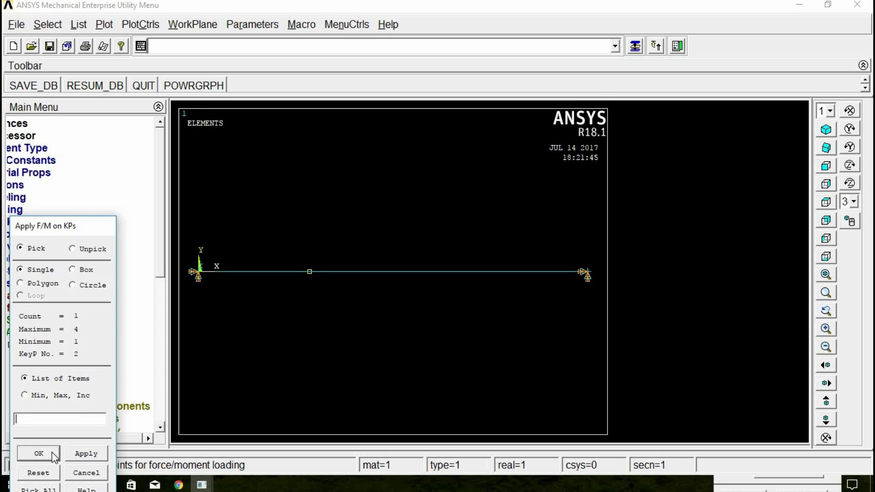
click(39, 454)
click(530, 263)
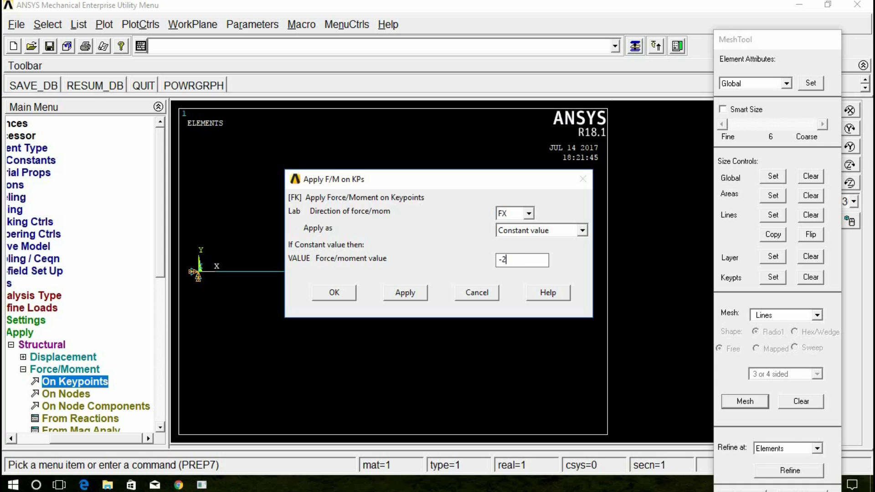
click(529, 213)
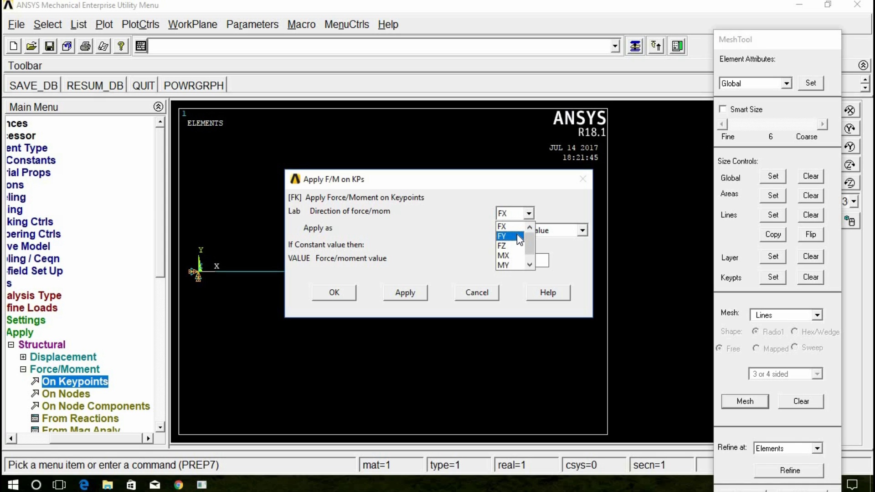
click(518, 236)
click(336, 290)
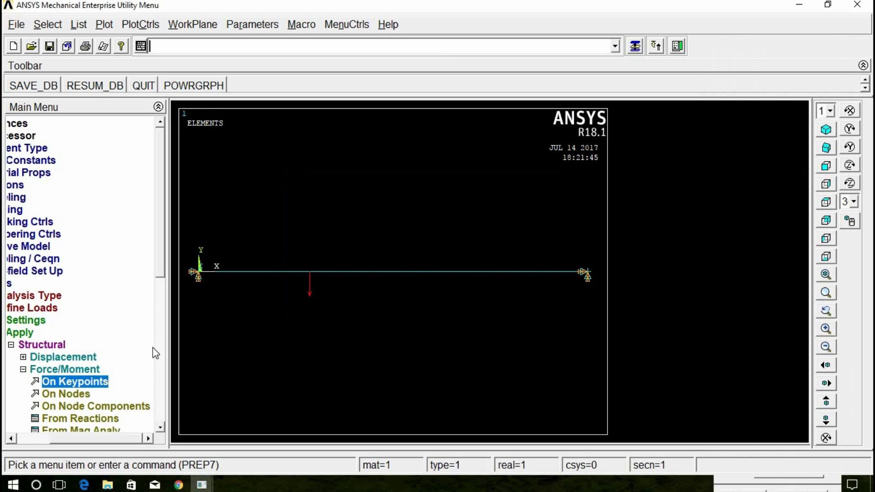
Apply a downward force FY = -4000 at keypoint 3
click(86, 383)
click(467, 278)
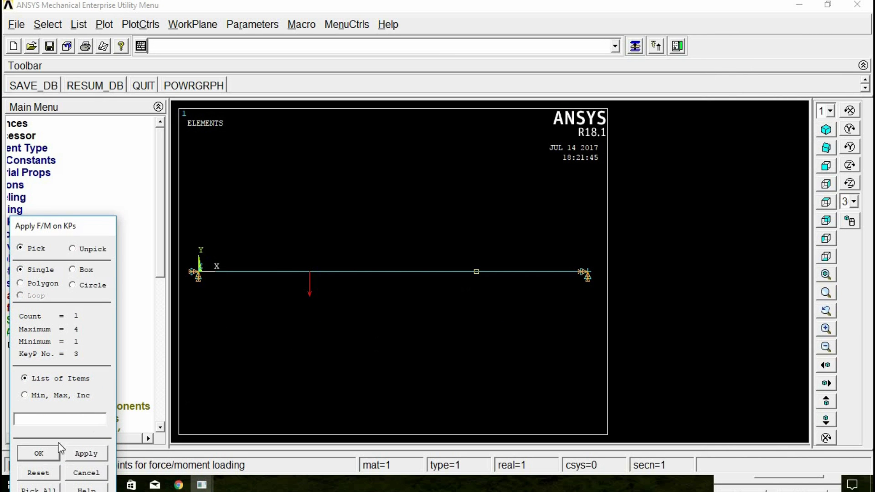
click(48, 454)
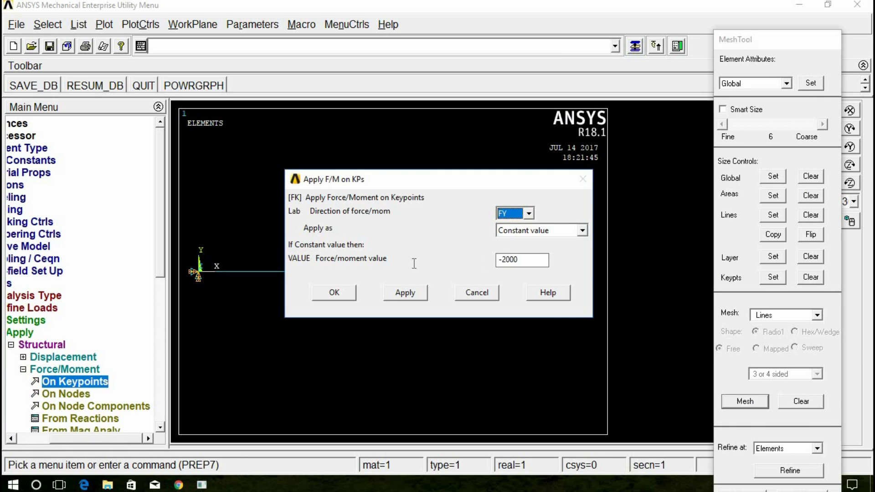
key(Tab)
key(Tab)
text(-400)
click(334, 294)
double_click(53, 346)
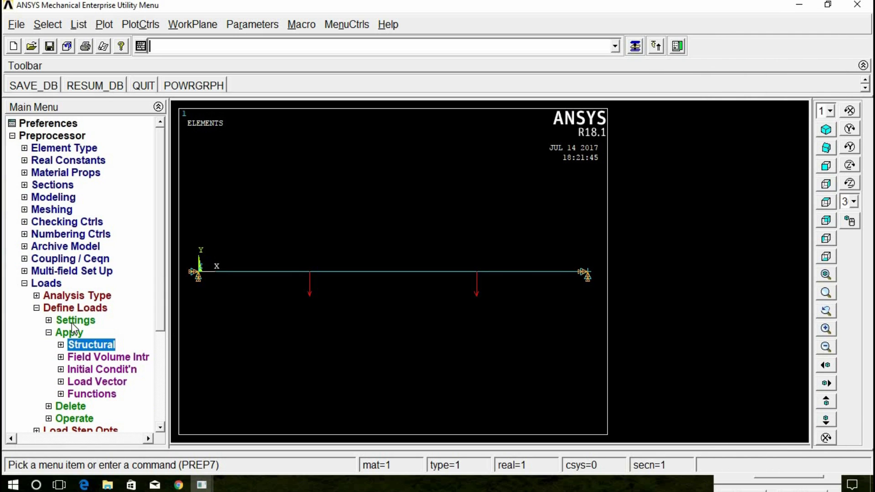
Solve the current load step, then close the 'Solution is done!' note and /STATUS window
click(47, 283)
key(Left)
key(Left)
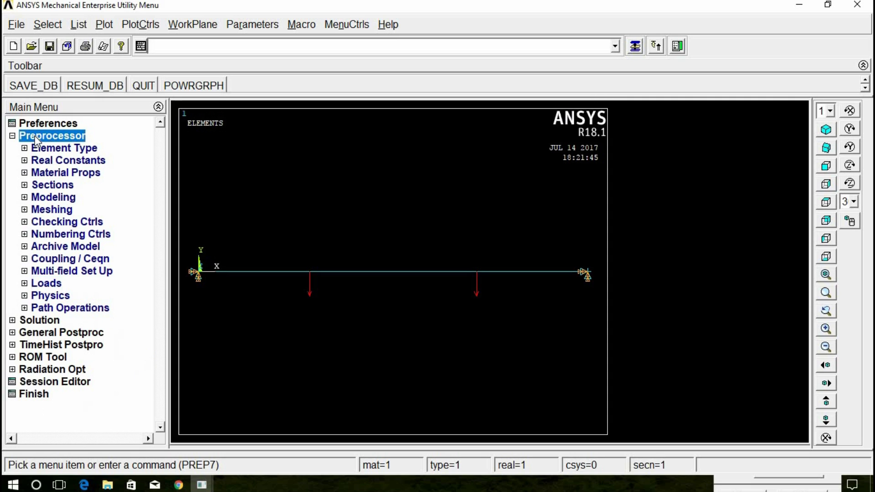
key(Left)
key(Down)
key(Right)
click(54, 221)
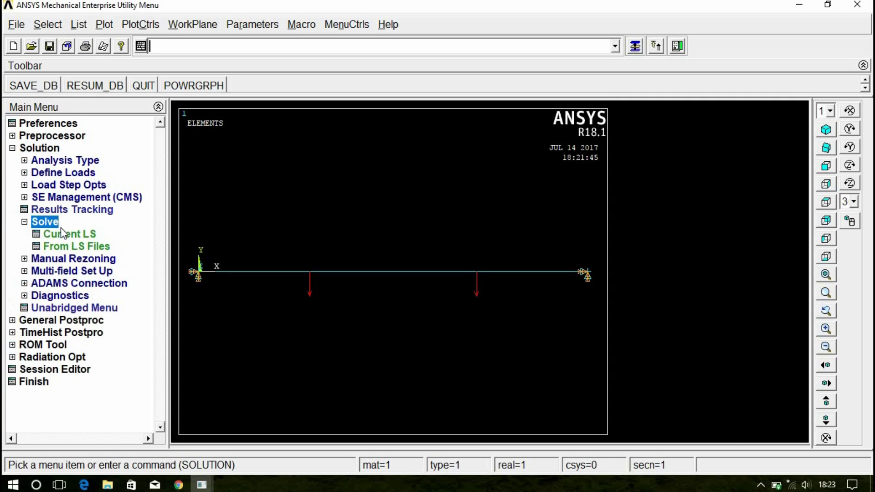
click(63, 235)
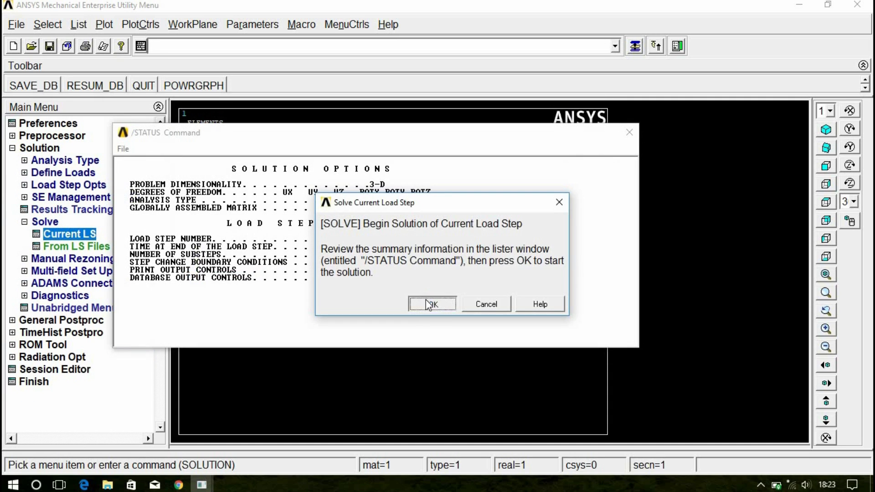
click(428, 302)
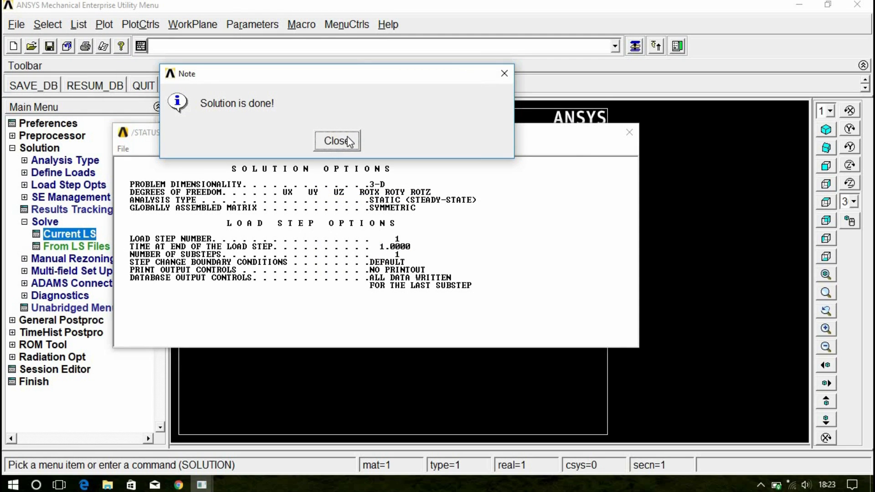
click(346, 141)
click(630, 132)
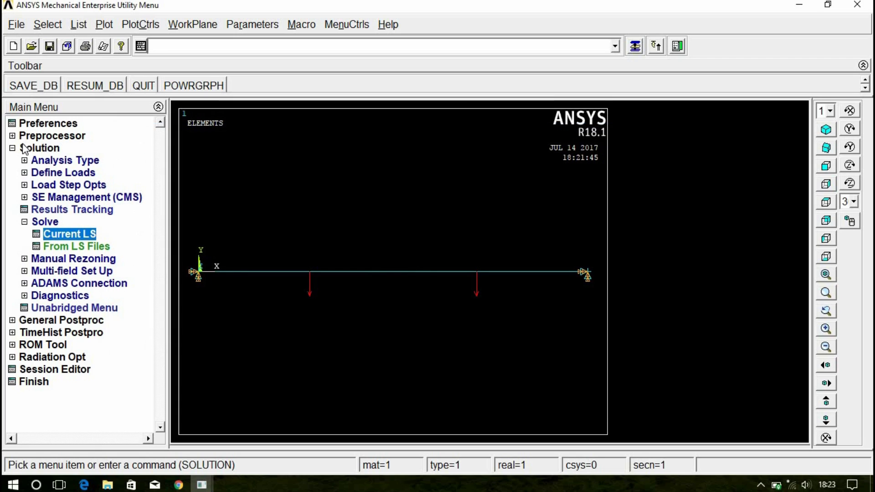
Add element table items SMIS3 and SMIS6 using SMISC by sequence number
click(38, 148)
click(46, 162)
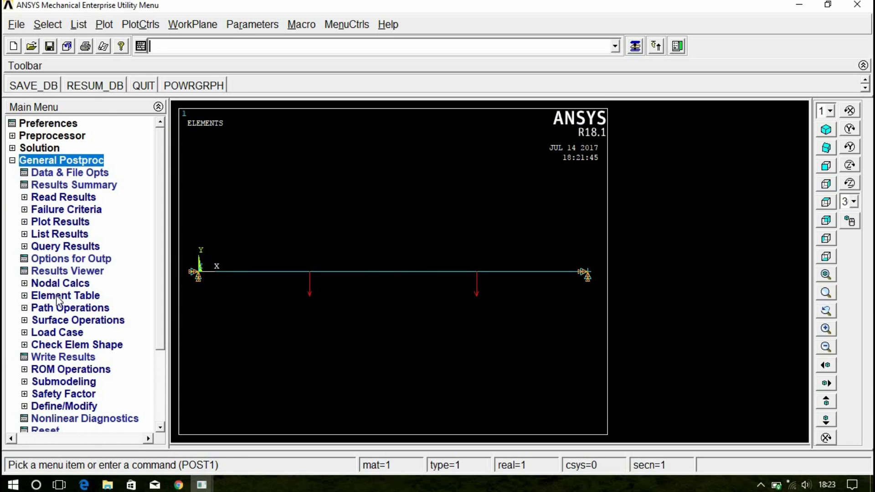
click(56, 295)
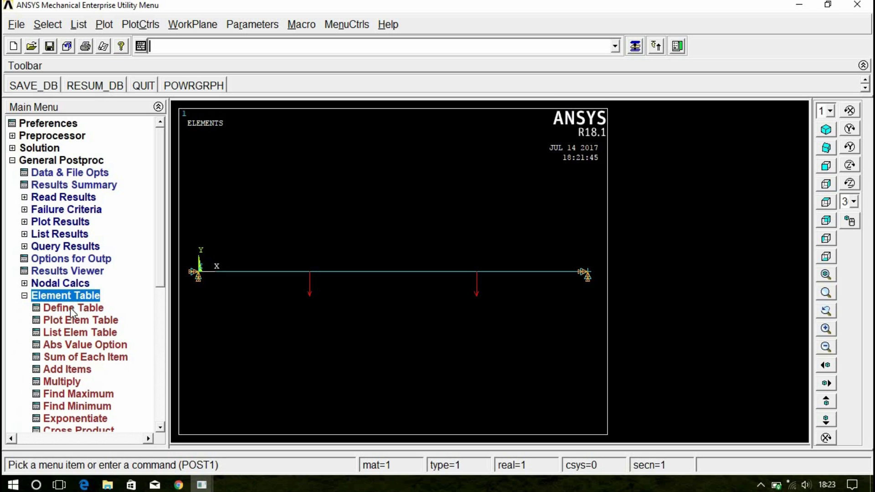
click(70, 307)
click(136, 327)
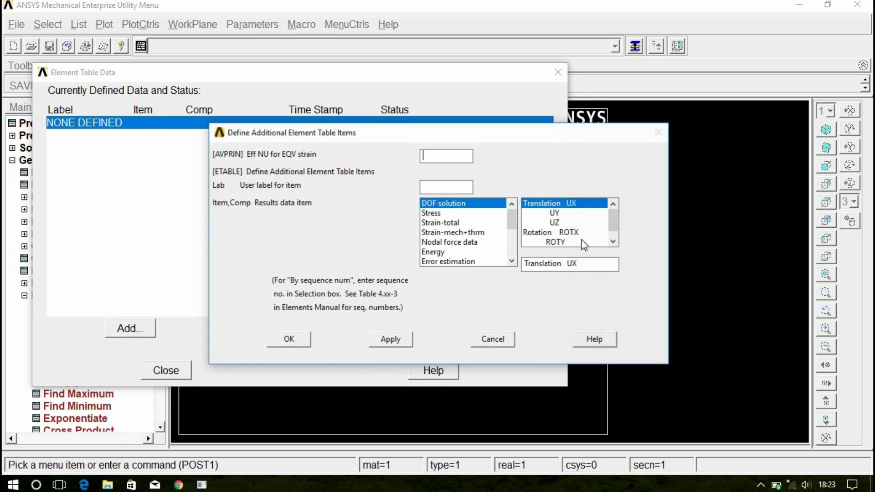
scroll(485, 266, down, 4)
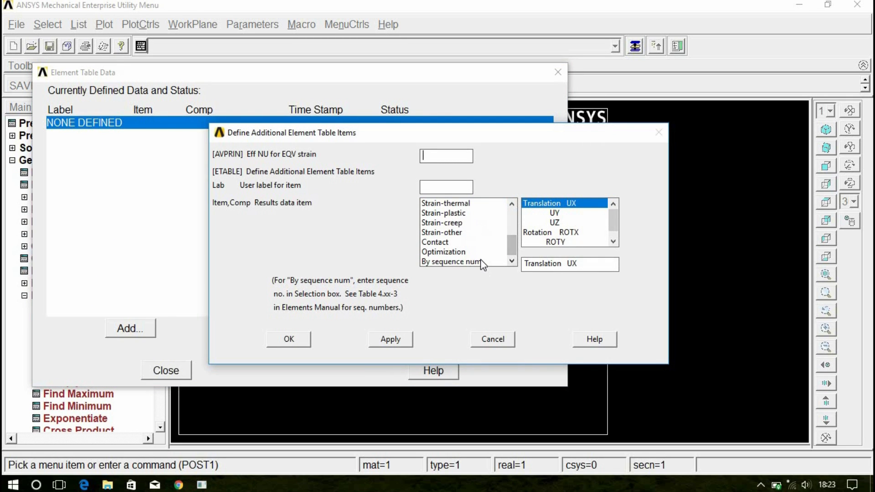
click(465, 262)
click(564, 264)
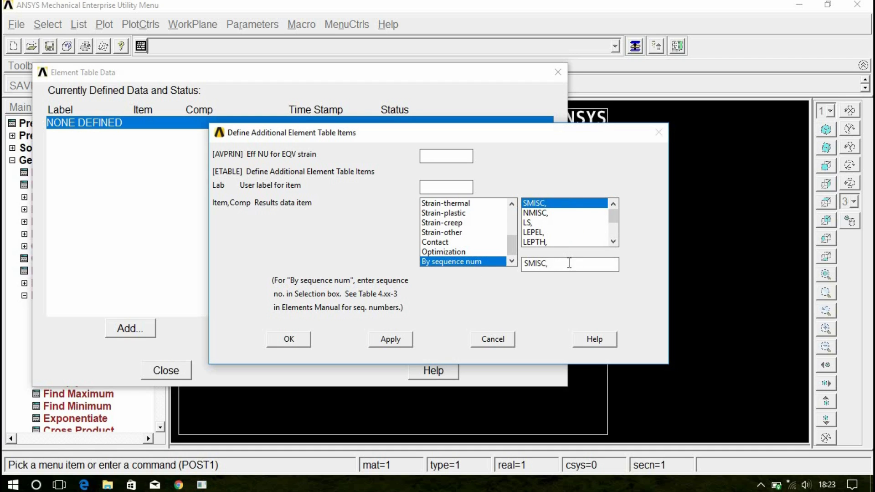
text(3)
click(390, 340)
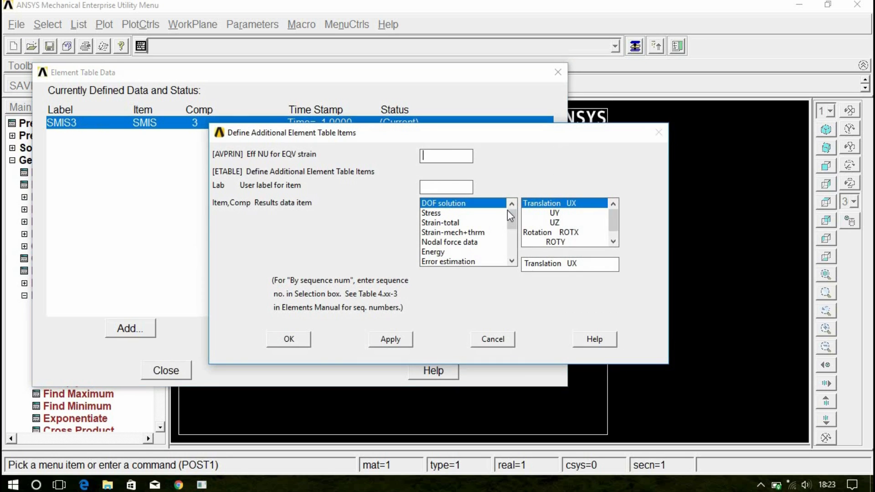
drag(510, 220, 486, 261)
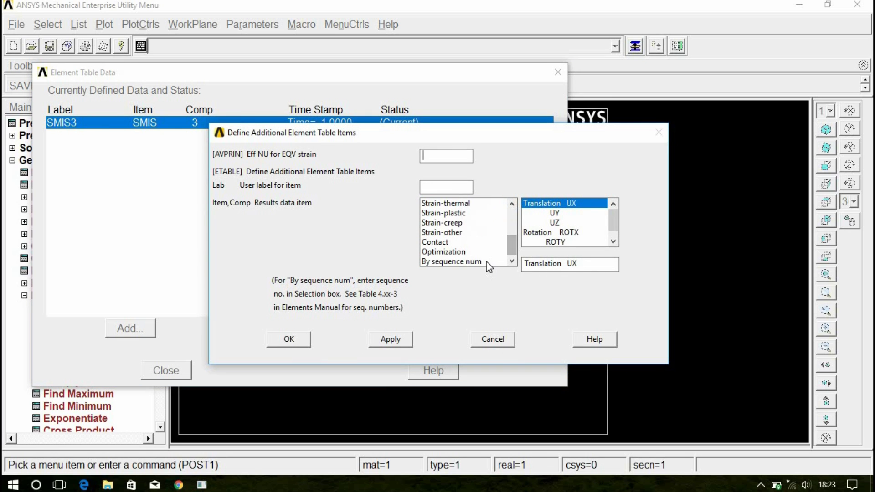
click(486, 261)
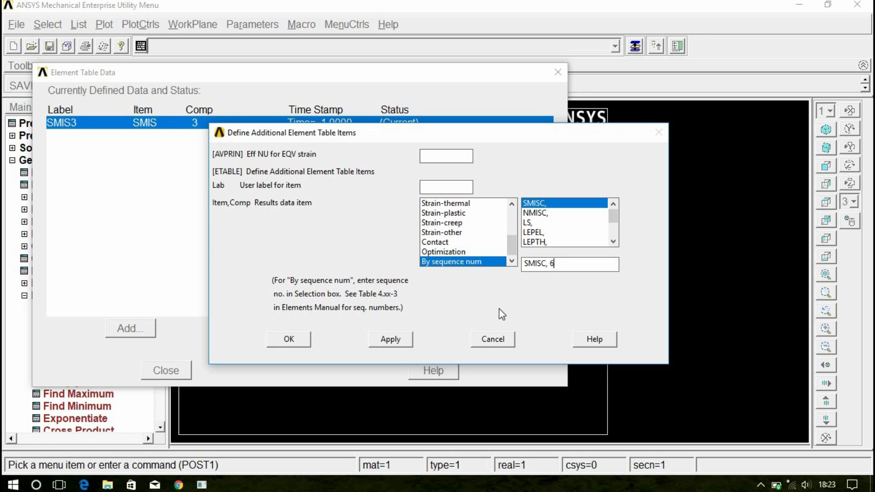
click(391, 342)
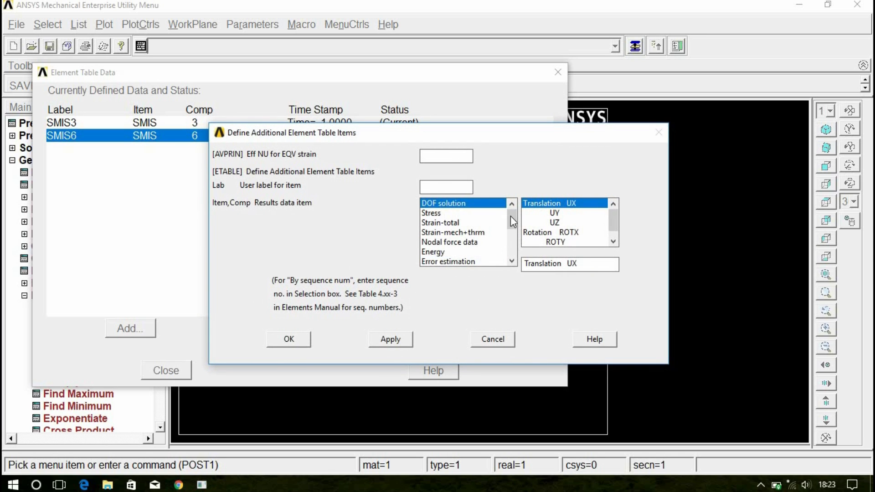
Add element table items SMIS16 and SMIS19, then close the element table list
drag(510, 215, 513, 261)
click(486, 262)
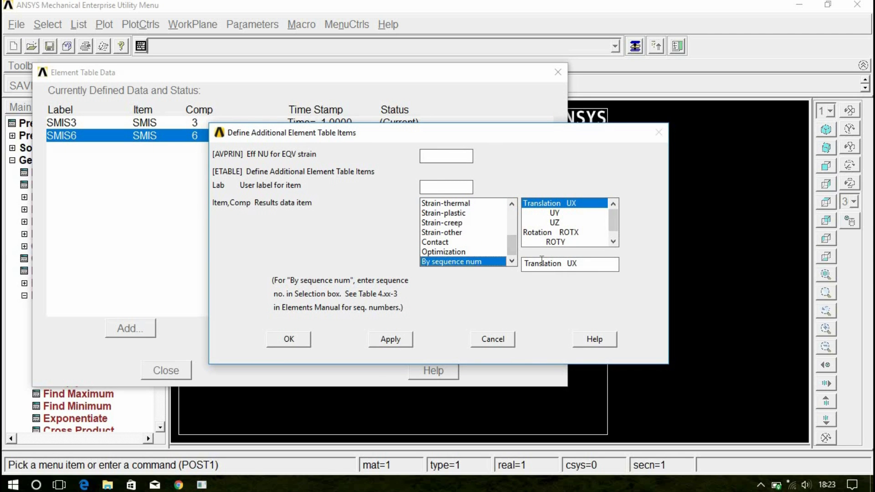
click(583, 263)
text(16)
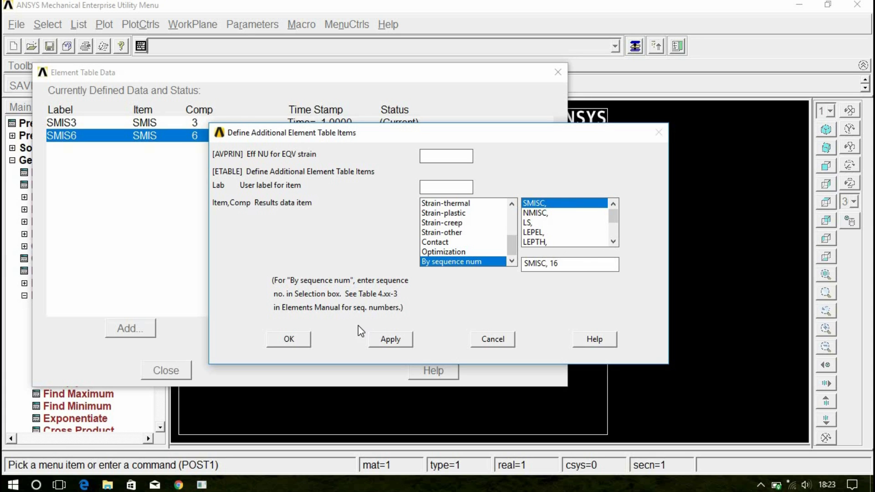
click(377, 338)
drag(511, 218, 477, 260)
click(563, 264)
text(19)
click(289, 339)
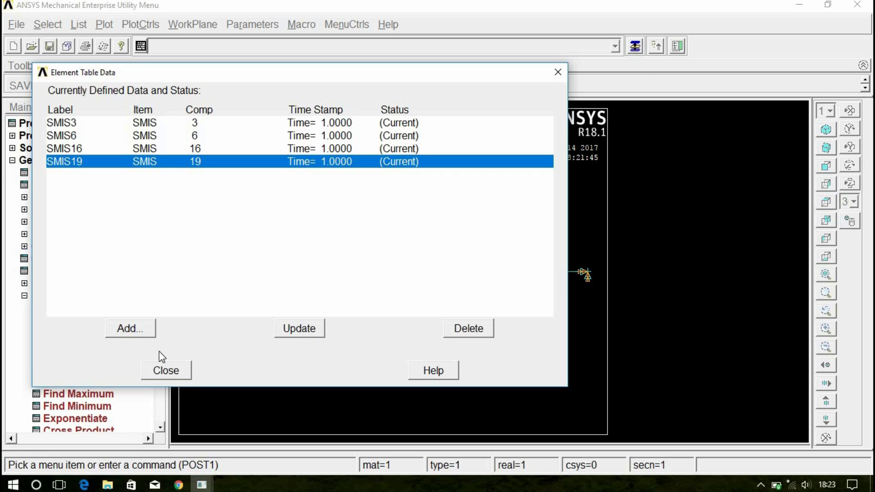
click(174, 370)
Plot the line element result from SMIS3 (node I) to SMIS16 (node J), peaking at .342E+07
click(48, 222)
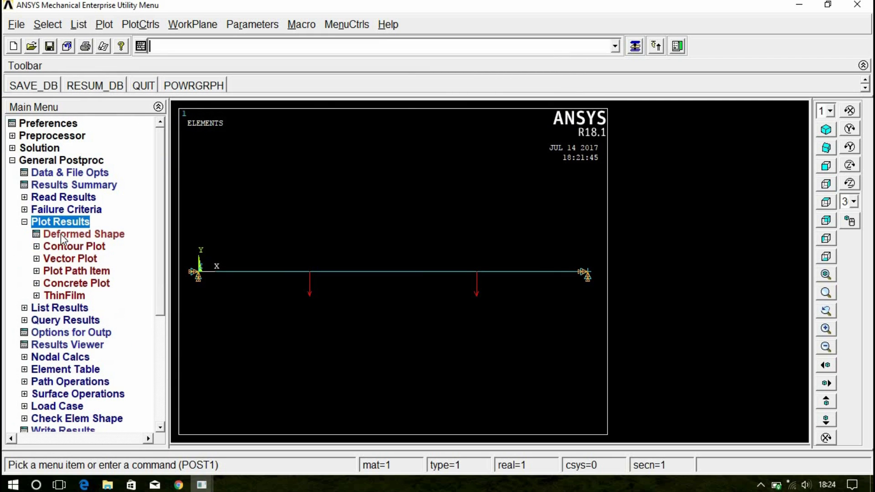
click(69, 247)
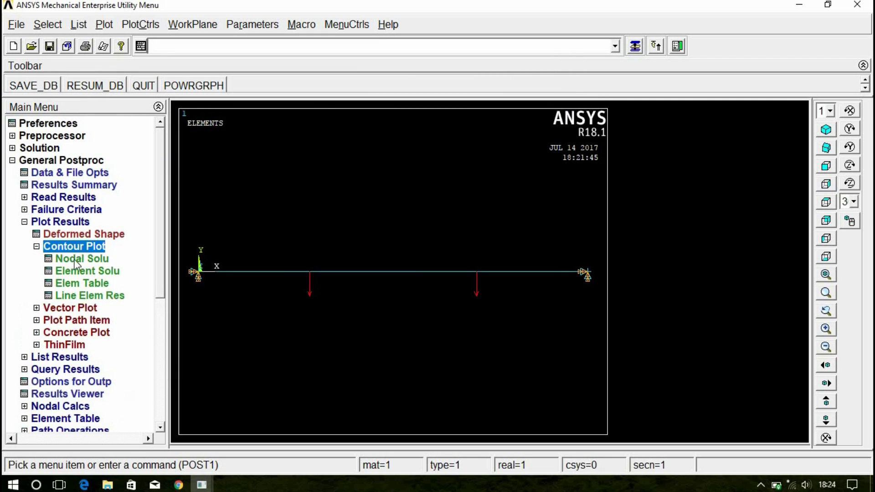
click(84, 296)
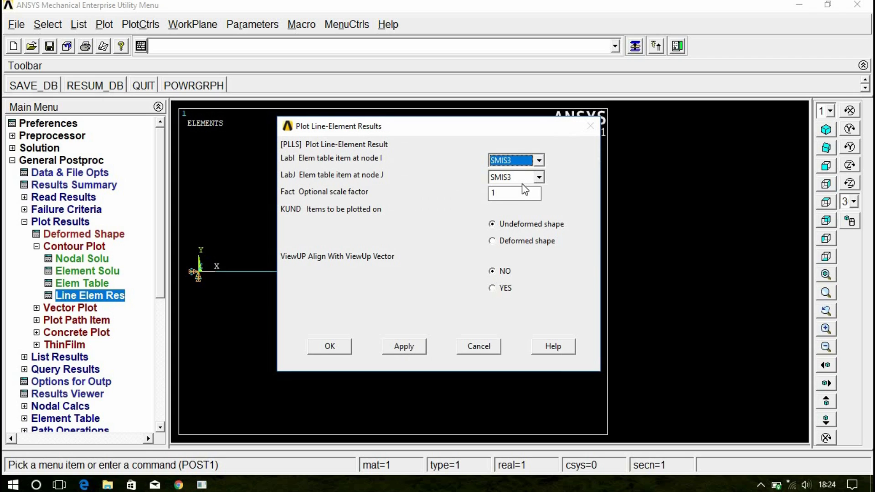
click(526, 180)
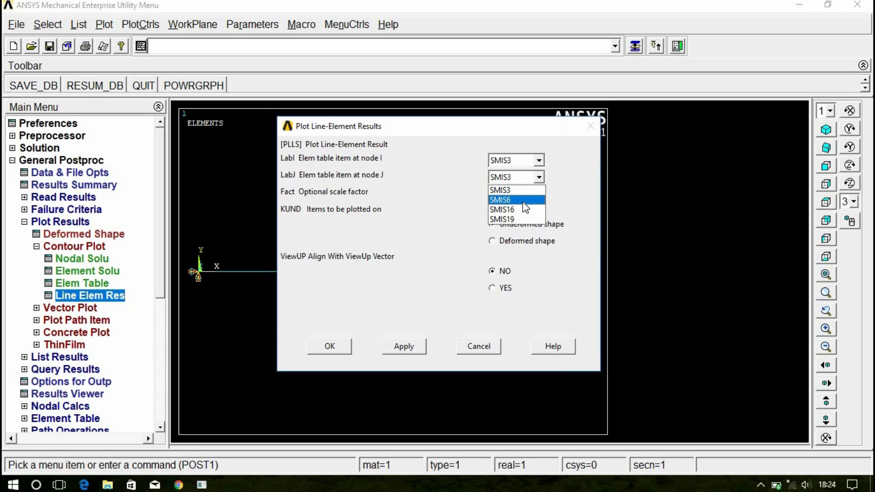
click(522, 211)
click(338, 346)
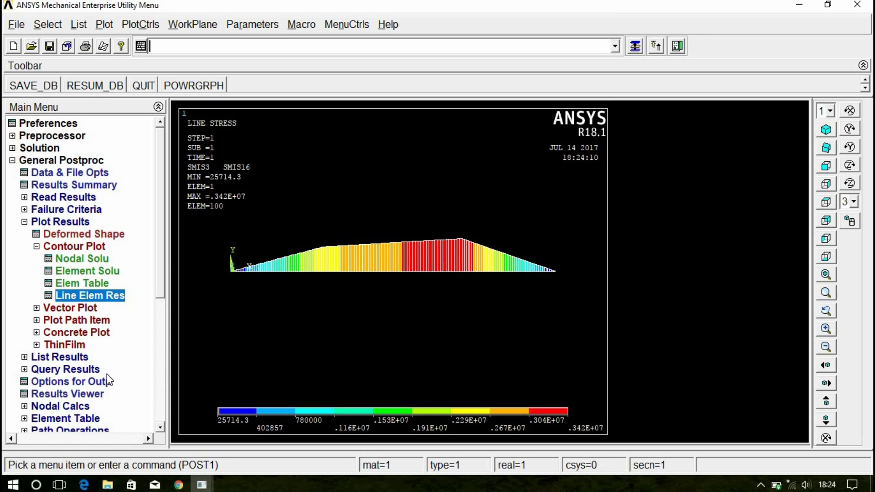
click(81, 294)
Plot the line element result from SMIS6 (node I) to SMIS19 (node J), ranging -2571.43 to 3428.57
click(525, 165)
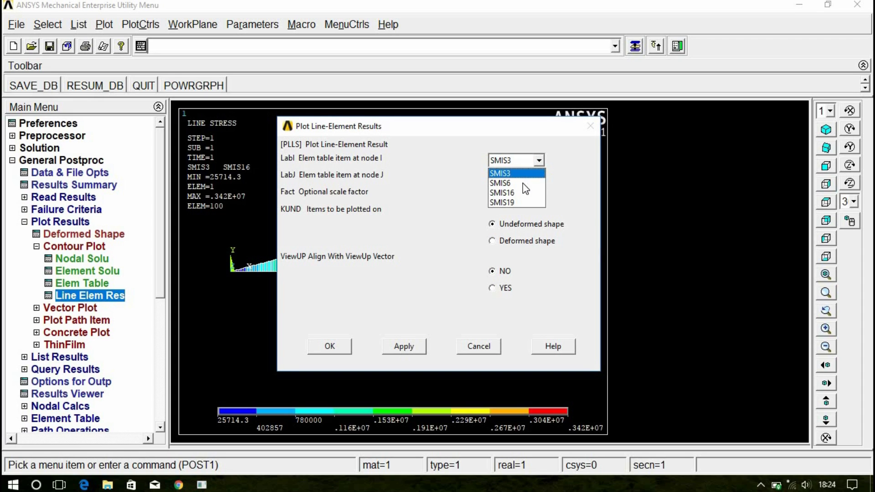
click(524, 179)
click(524, 177)
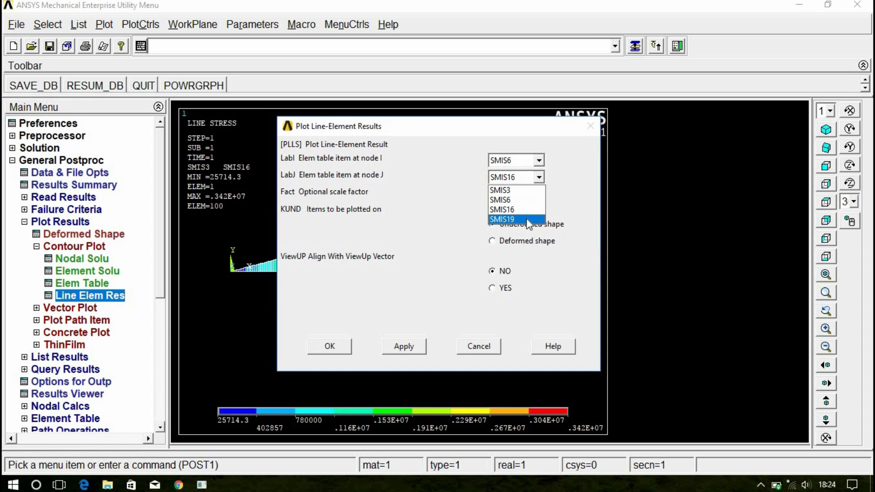
click(526, 218)
click(328, 345)
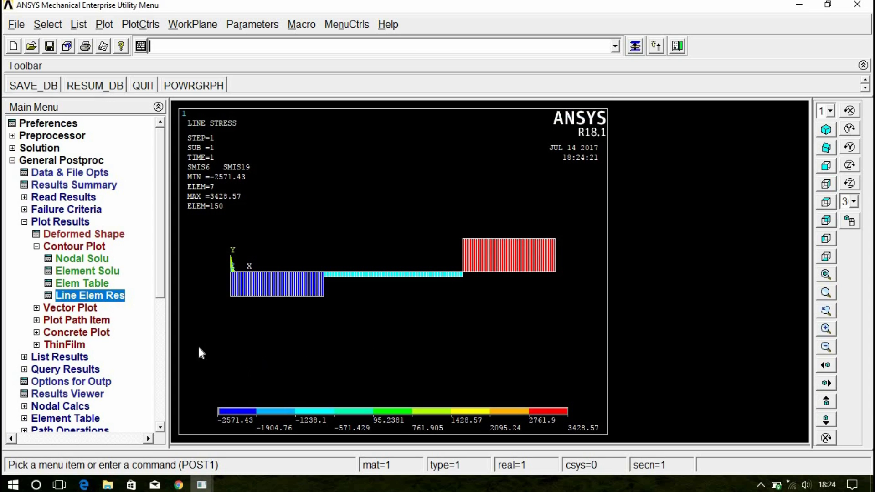
Open the Reaction Solu listing dialog under List Results
click(64, 246)
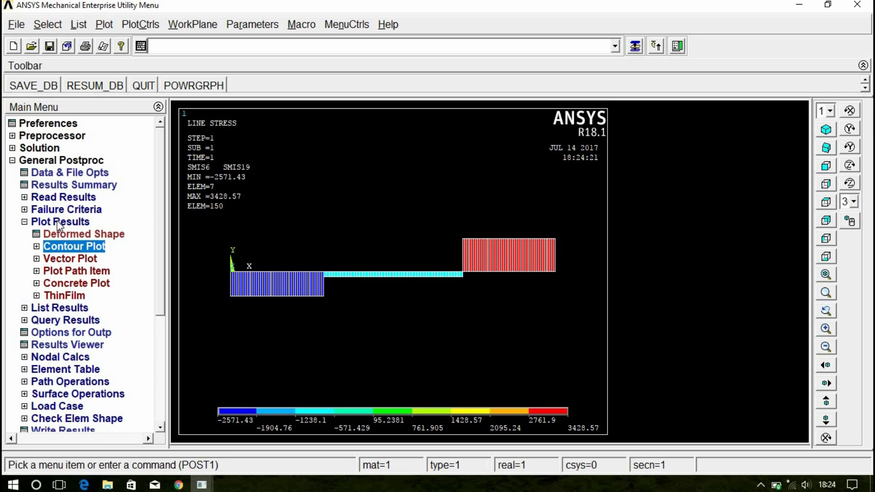
click(58, 222)
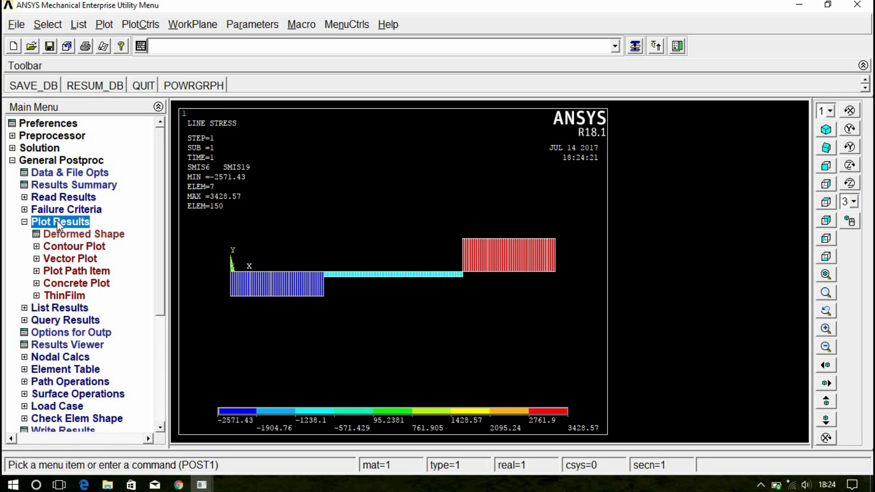
click(66, 233)
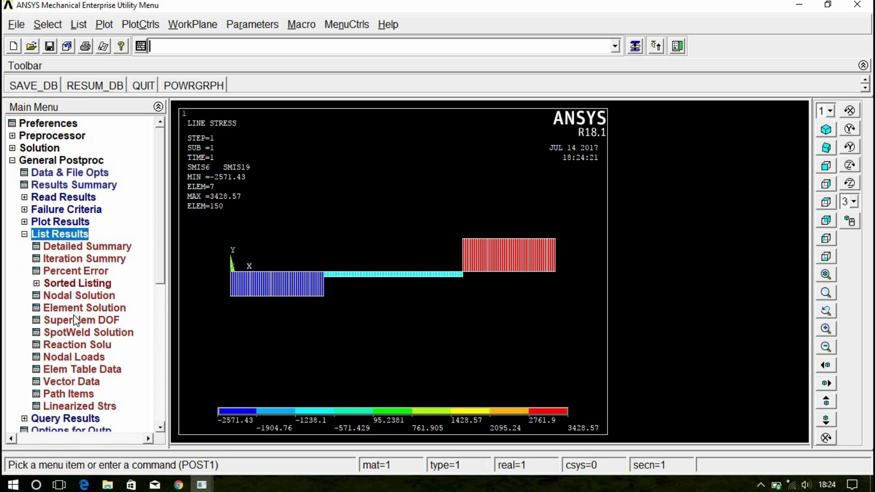
click(74, 343)
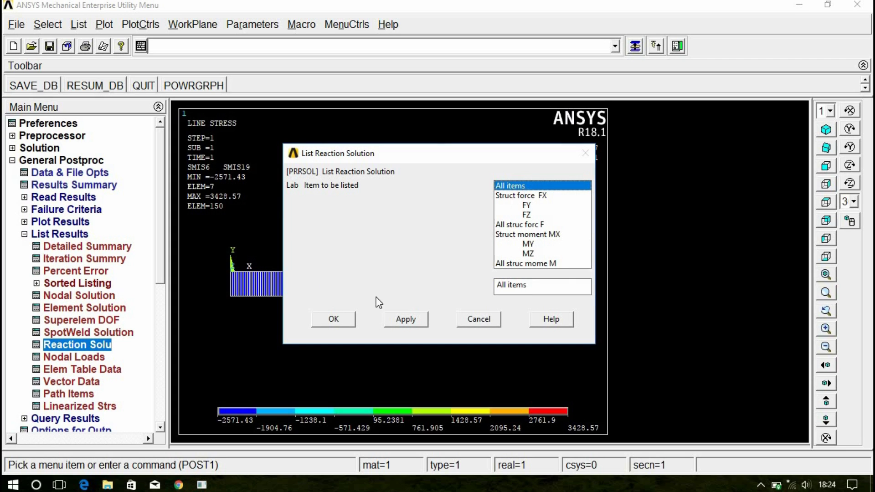
List all reaction items (FY 2571.4 and 3428.6, total 6000), then bring up Beams.pdf
click(333, 319)
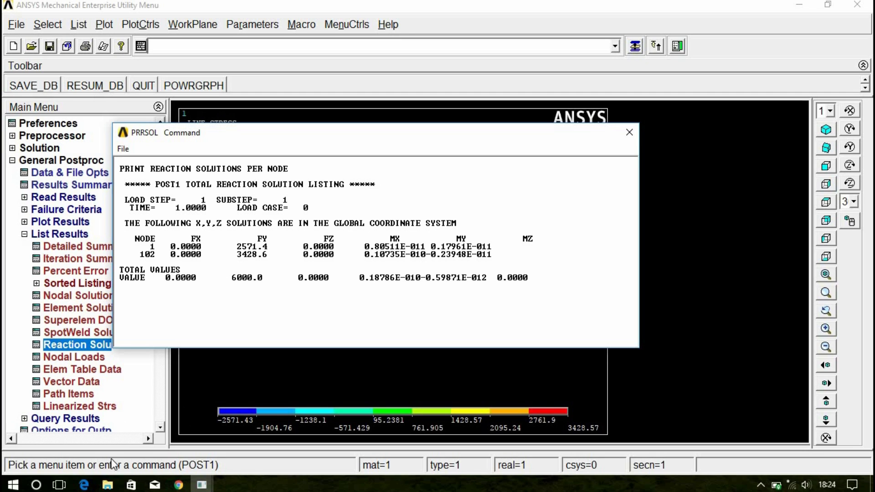
click(84, 484)
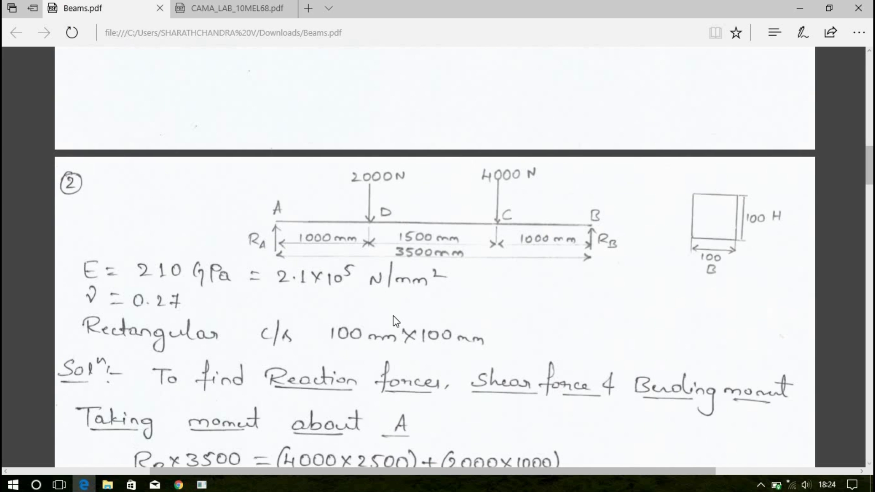
Show the RA/RB hand calculations in Beams.pdf, with Edge on the left and ANSYS's reaction listing on the right
scroll(396, 321, down, 7)
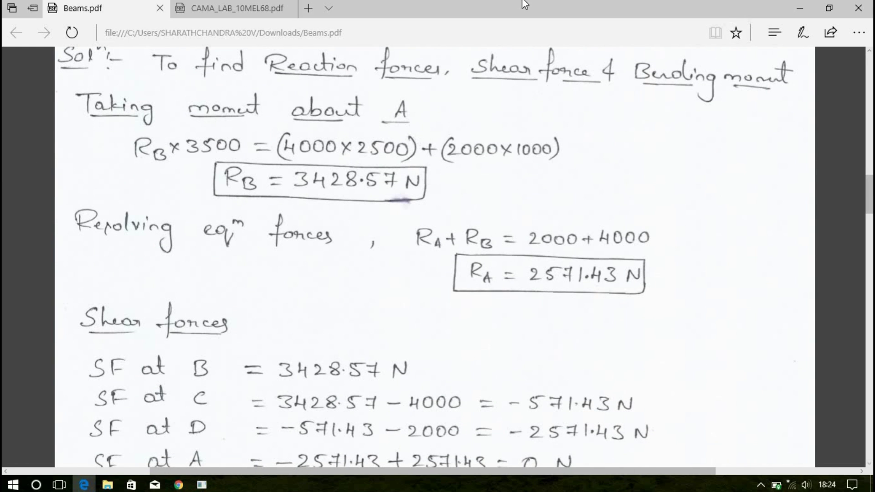
click(829, 8)
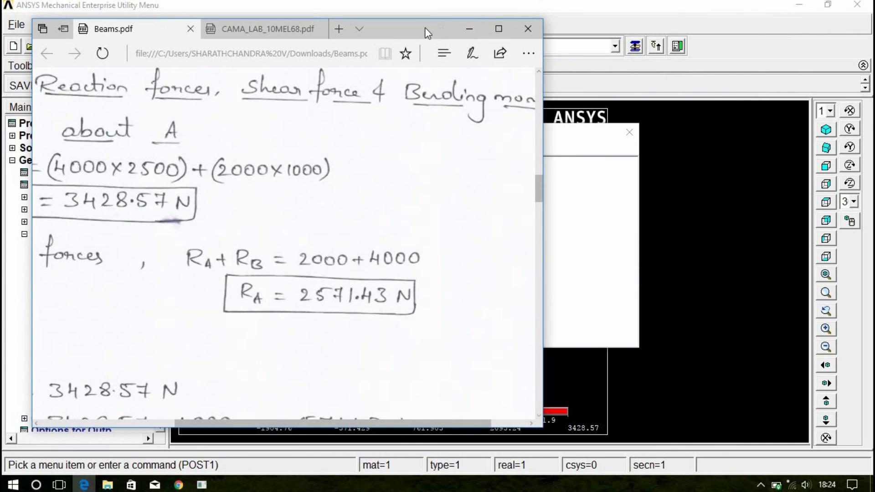
drag(424, 27, 0, 60)
click(627, 70)
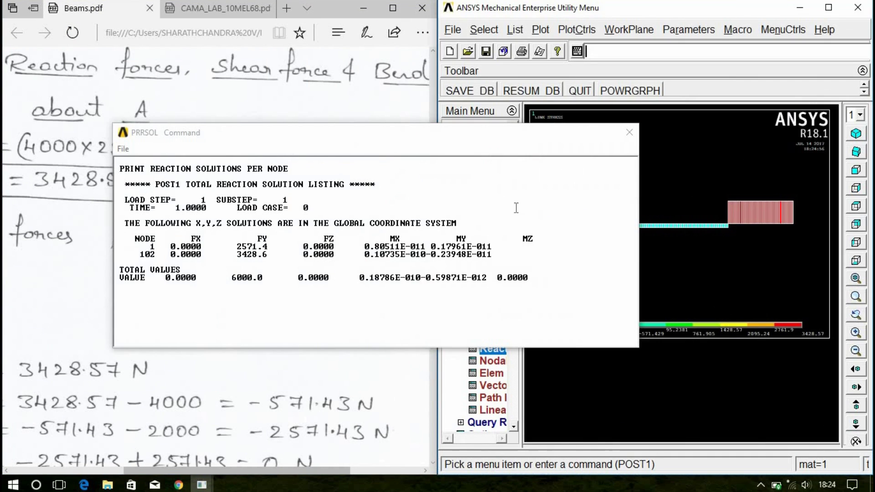
drag(454, 141, 720, 100)
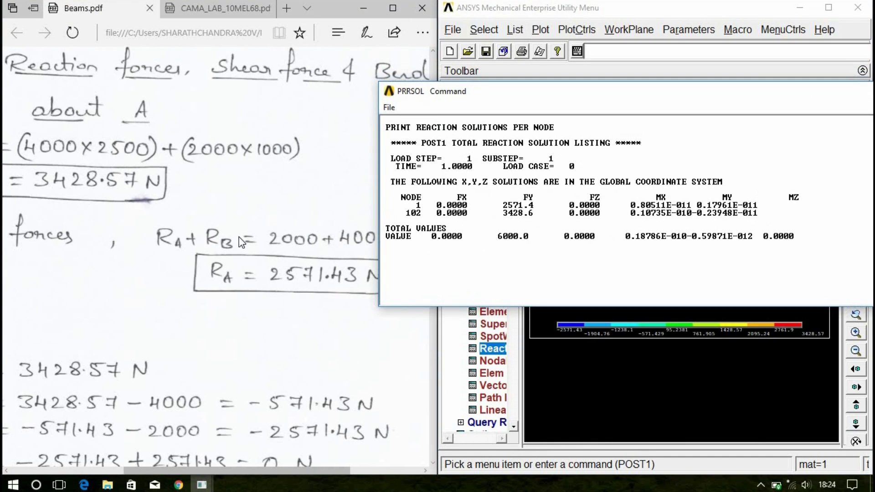
click(218, 398)
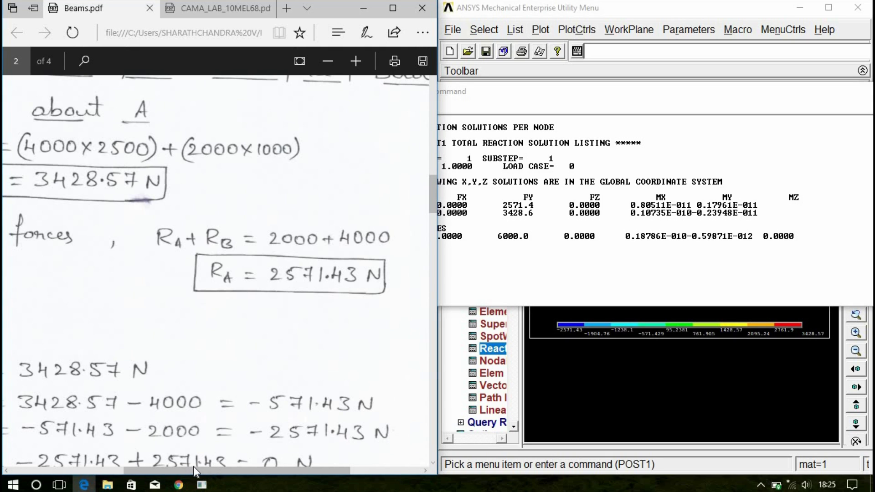
drag(193, 466, 207, 466)
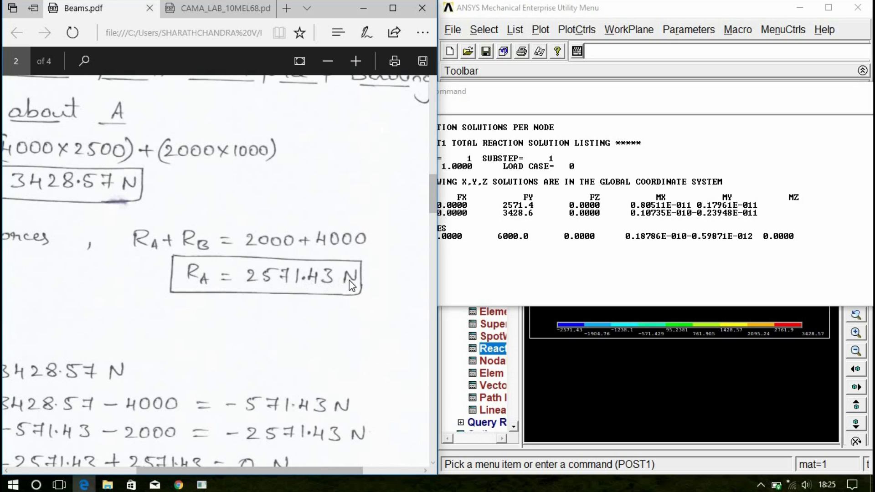
click(794, 93)
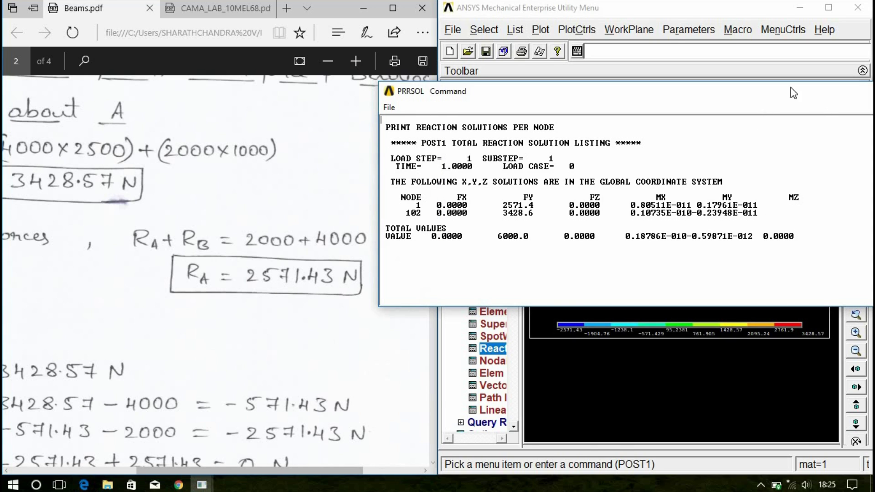
drag(664, 94, 564, 102)
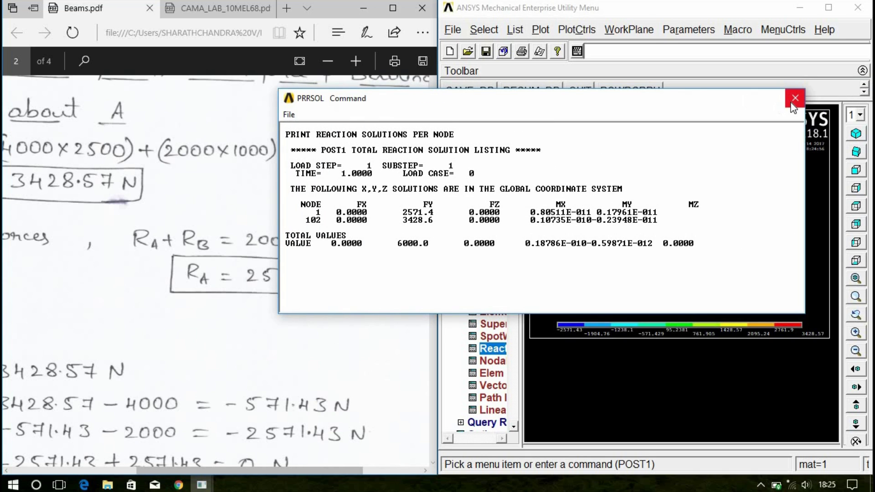
Close the reaction listing, maximize ANSYS, and contour the element-solution von Mises stress (SEQV)
click(795, 103)
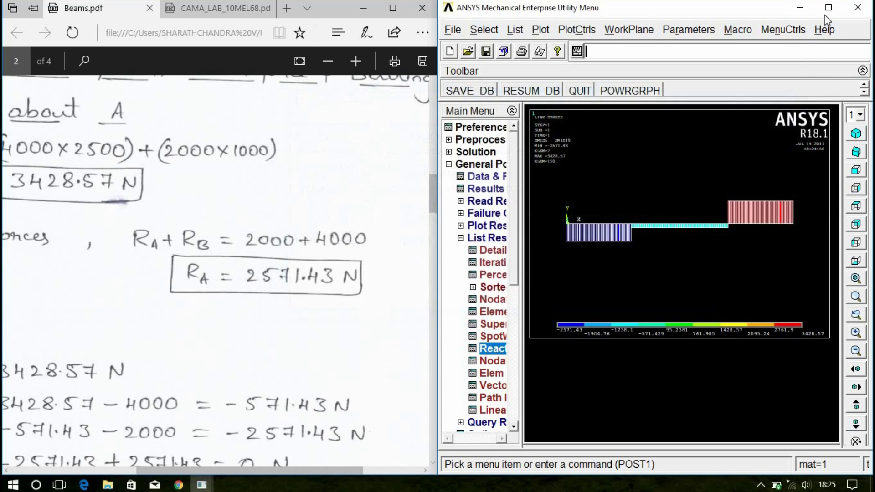
click(828, 8)
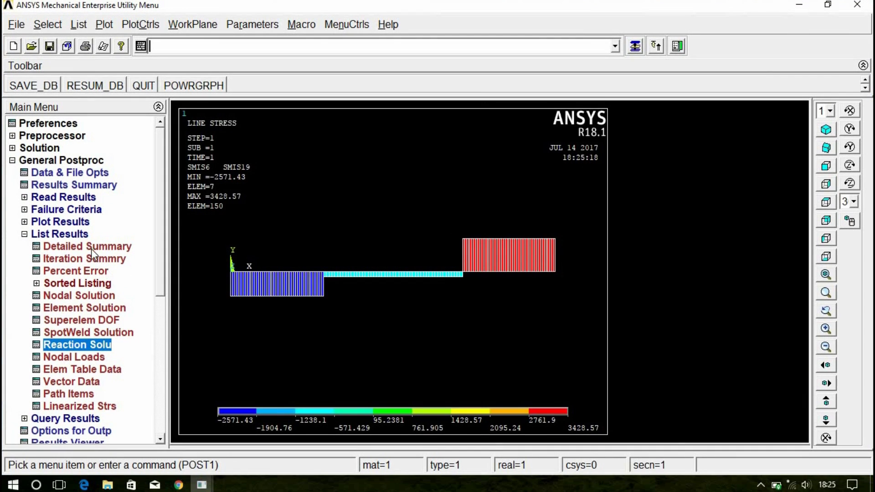
click(57, 235)
click(57, 223)
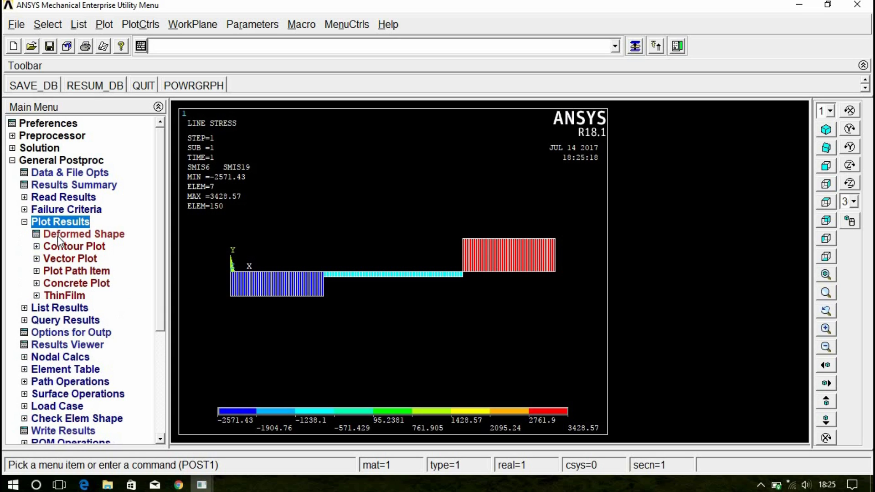
click(63, 250)
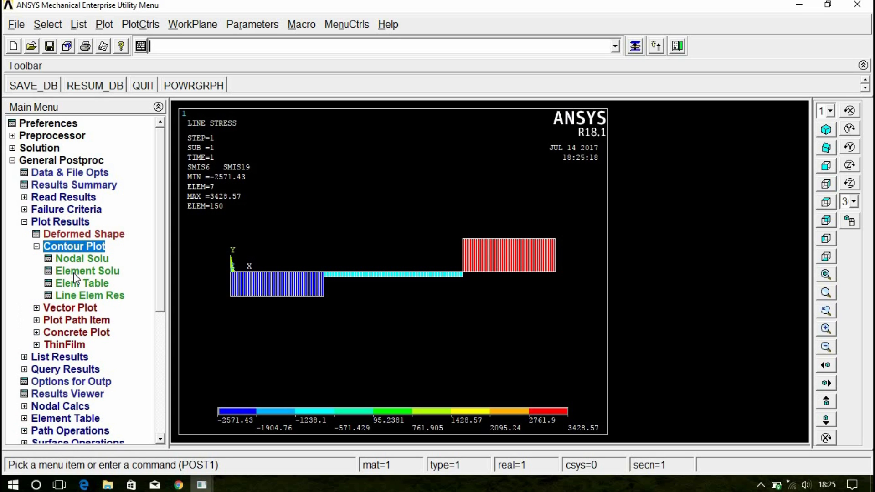
click(73, 272)
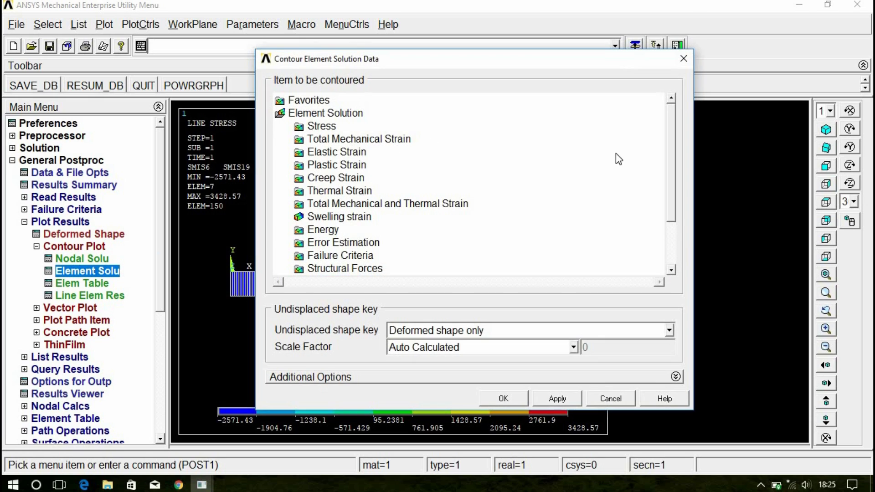
double_click(299, 128)
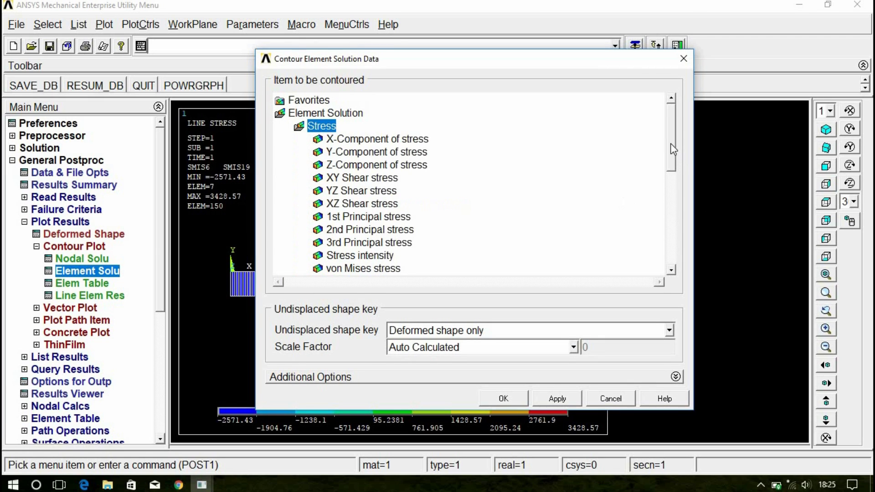
scroll(658, 179, down, 2)
click(375, 194)
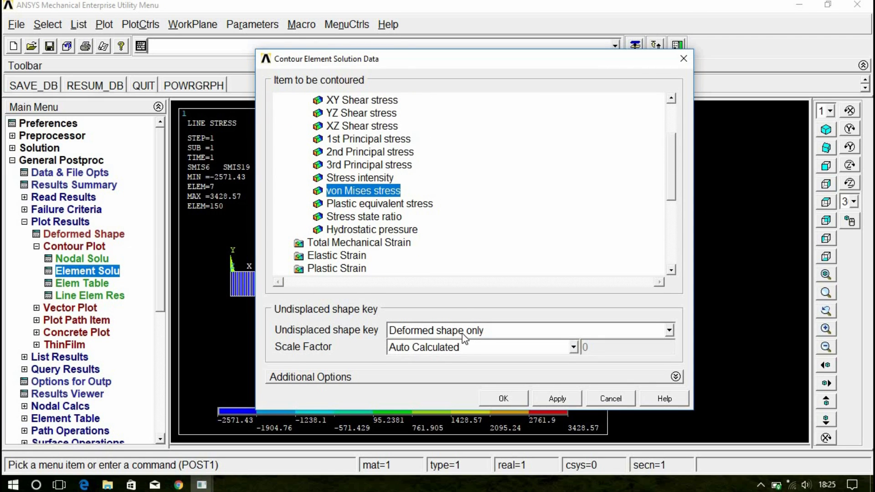
click(491, 397)
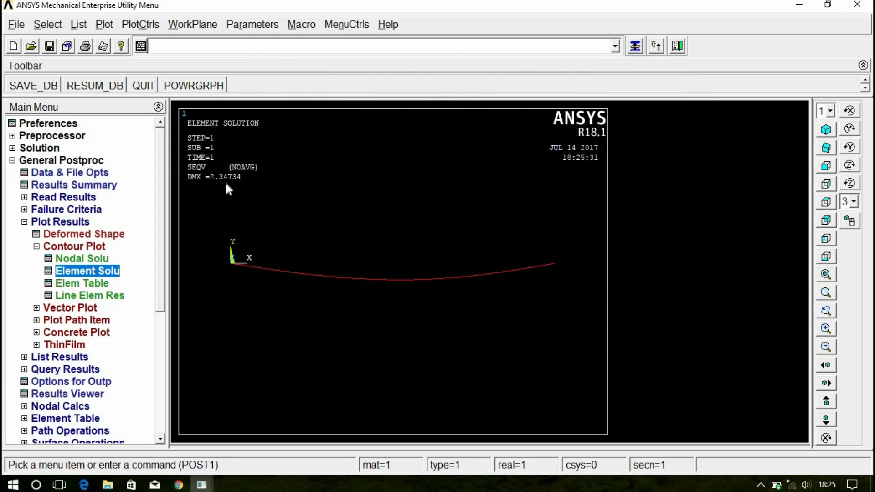
Switch to isometric view and turn ESHAPE on to render the beam as a solid section
click(826, 130)
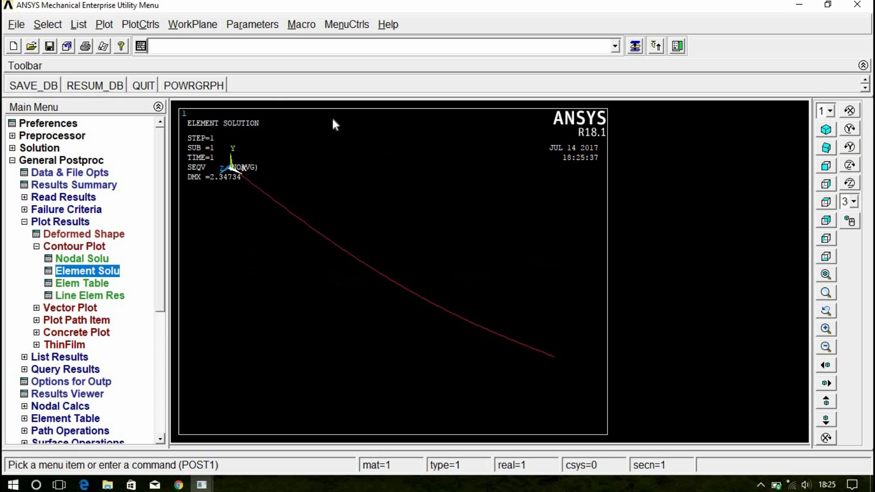
click(152, 27)
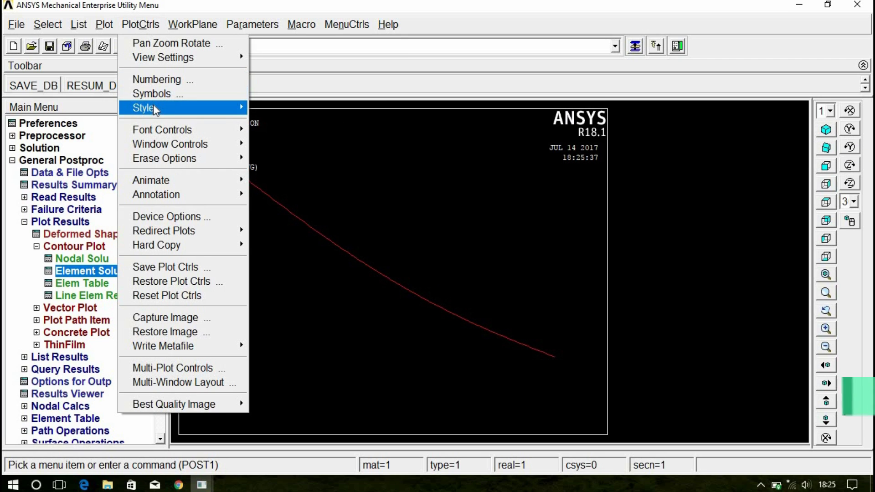
mouse_move(153, 107)
click(277, 122)
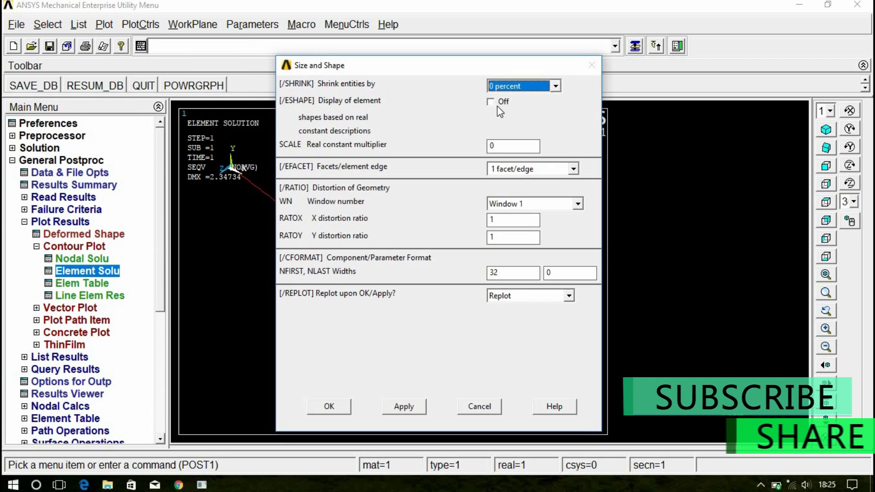
click(490, 102)
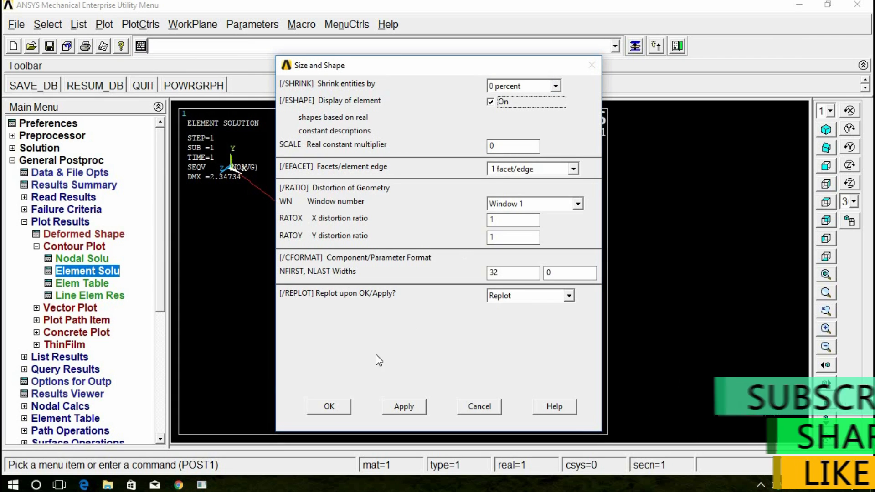
click(329, 405)
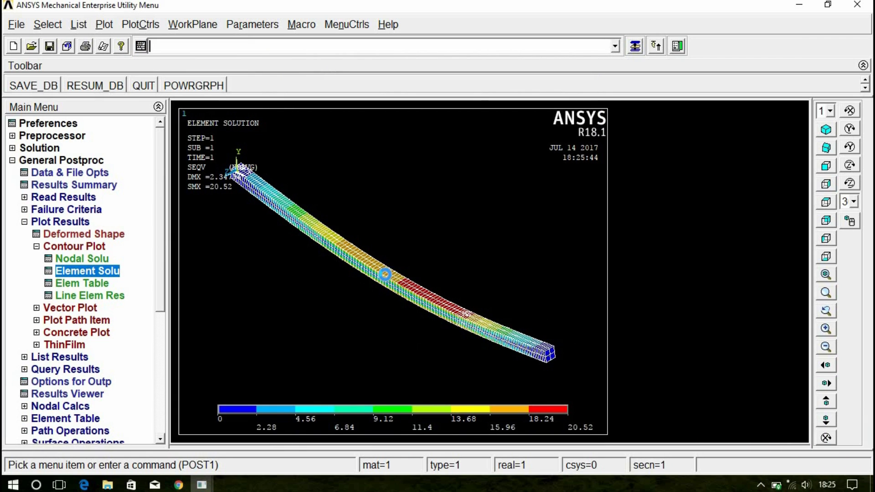
scroll(387, 281, up, 3)
scroll(385, 281, down, 3)
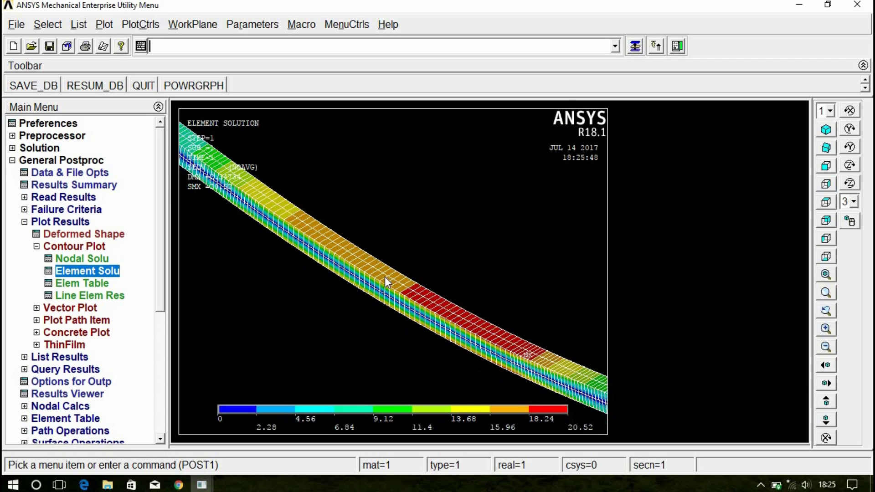
scroll(362, 267, up, 1)
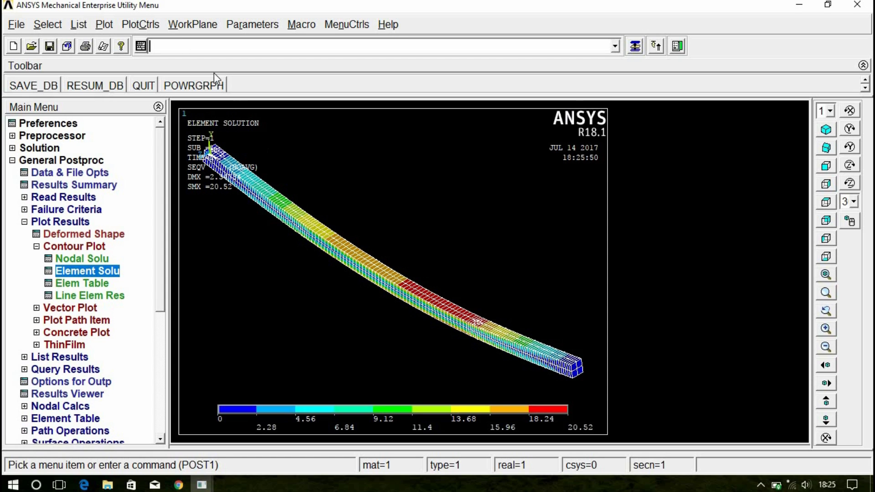
click(140, 24)
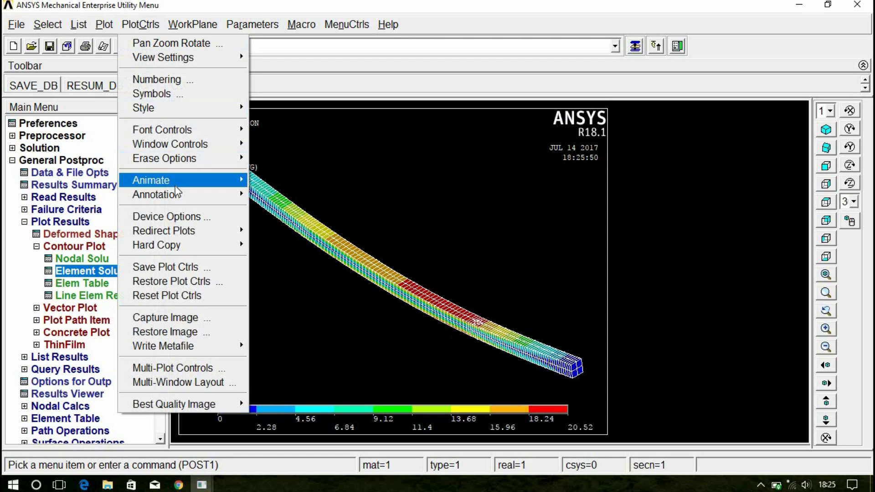
Animate the deformed plus undeformed shape in 10 frames with Forward Only playback
mouse_move(178, 182)
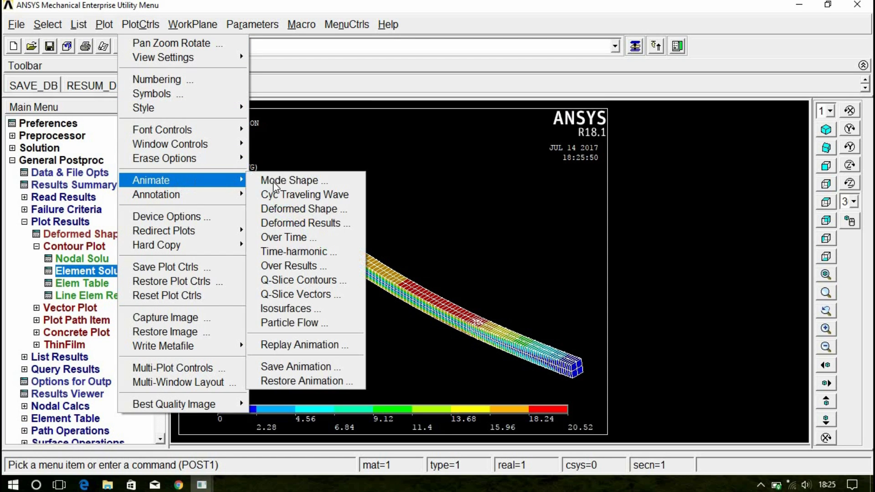
click(279, 211)
click(509, 261)
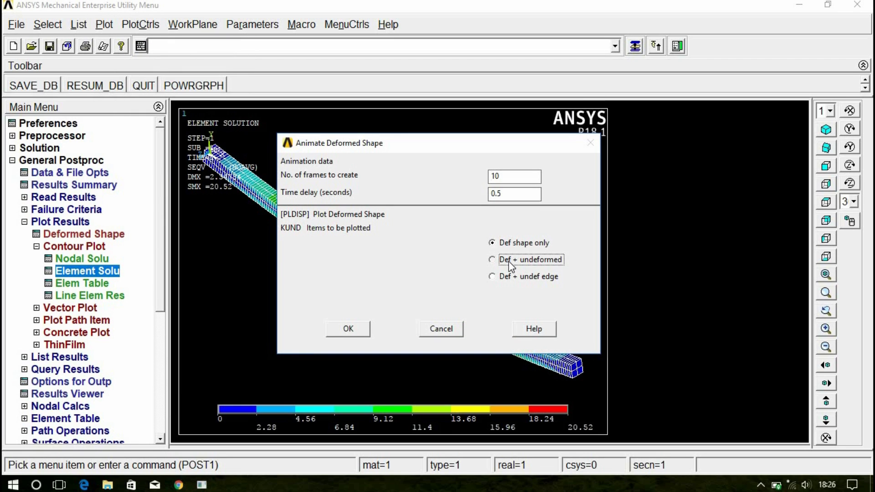
click(348, 329)
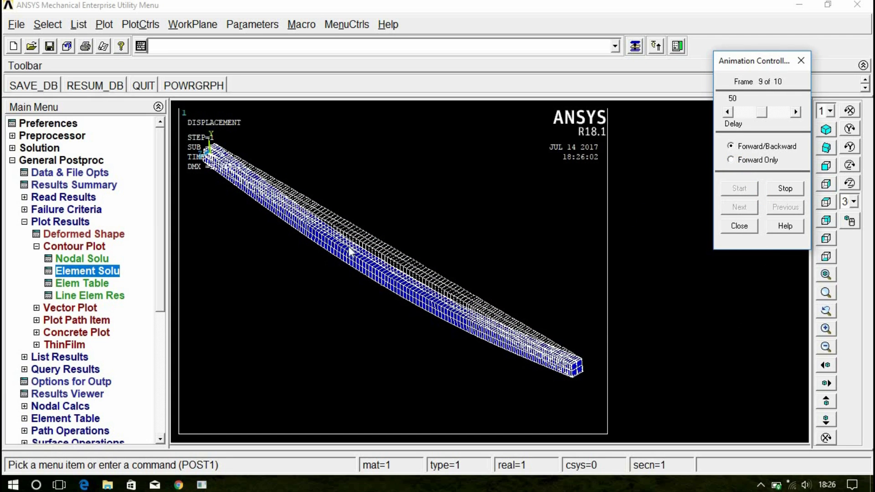
click(736, 163)
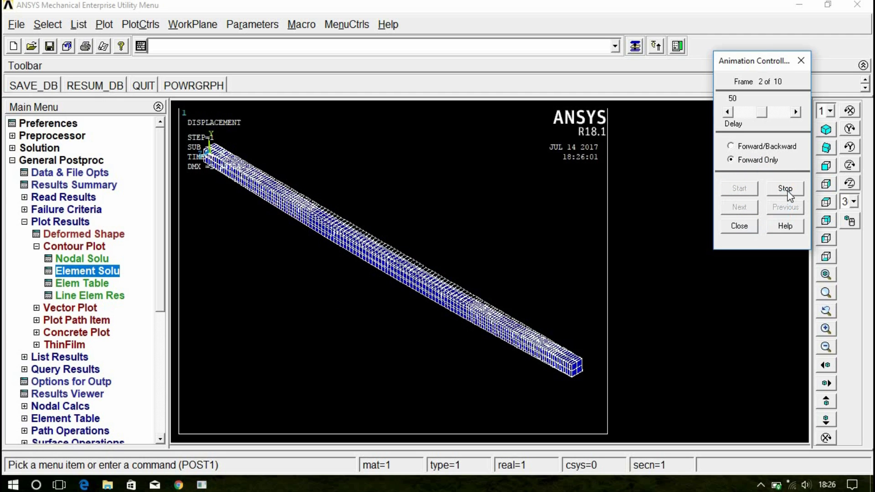